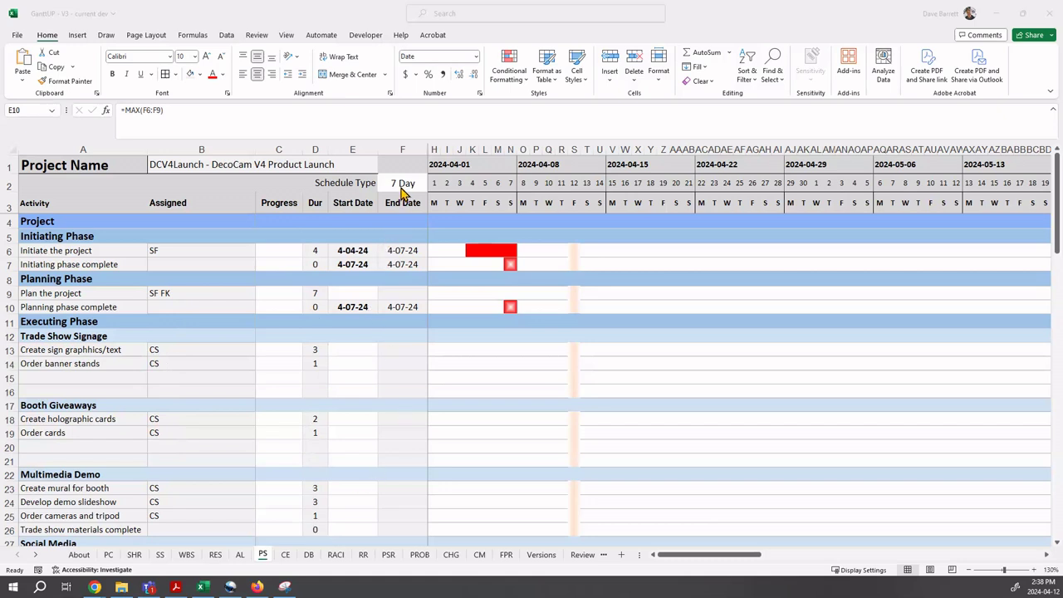
- Review the Schedule Type choices in F2 and leave the setting unchanged
{"action": "left_click", "coordinate": [405, 185]}
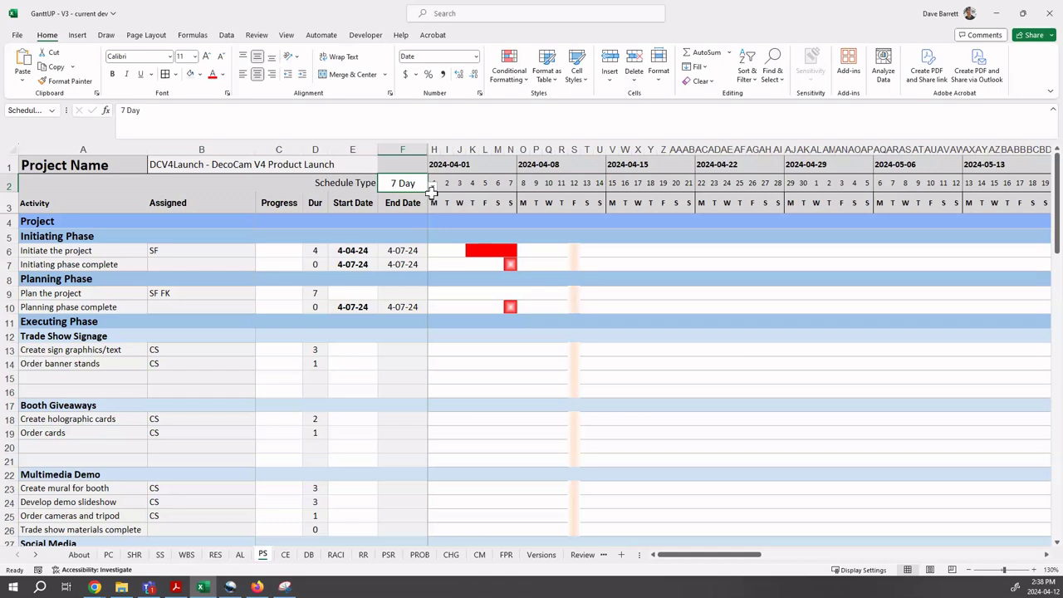
{"action": "left_click", "coordinate": [432, 185]}
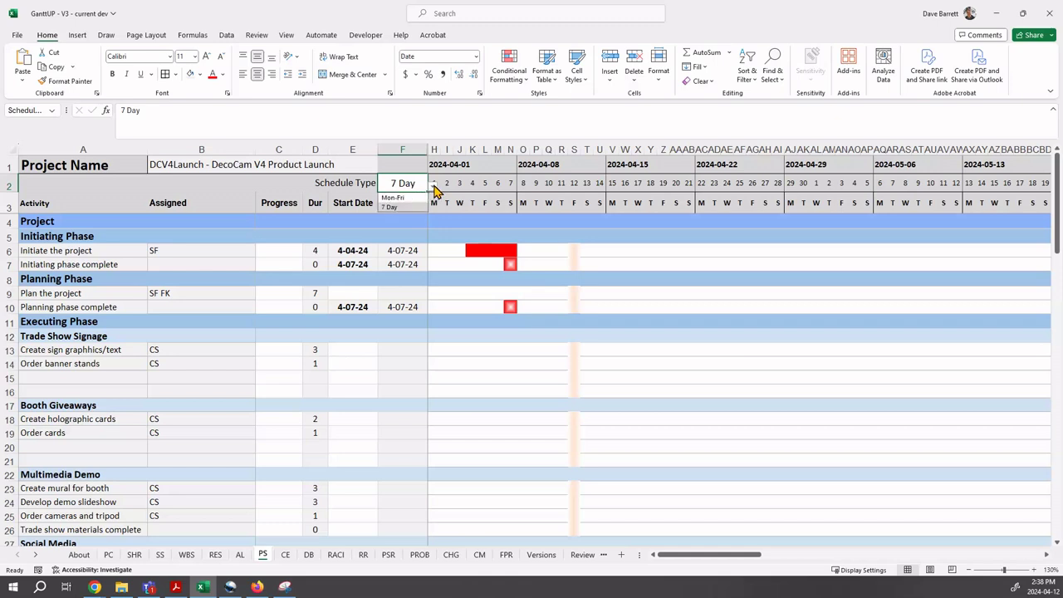
{"action": "left_click", "coordinate": [276, 185]}
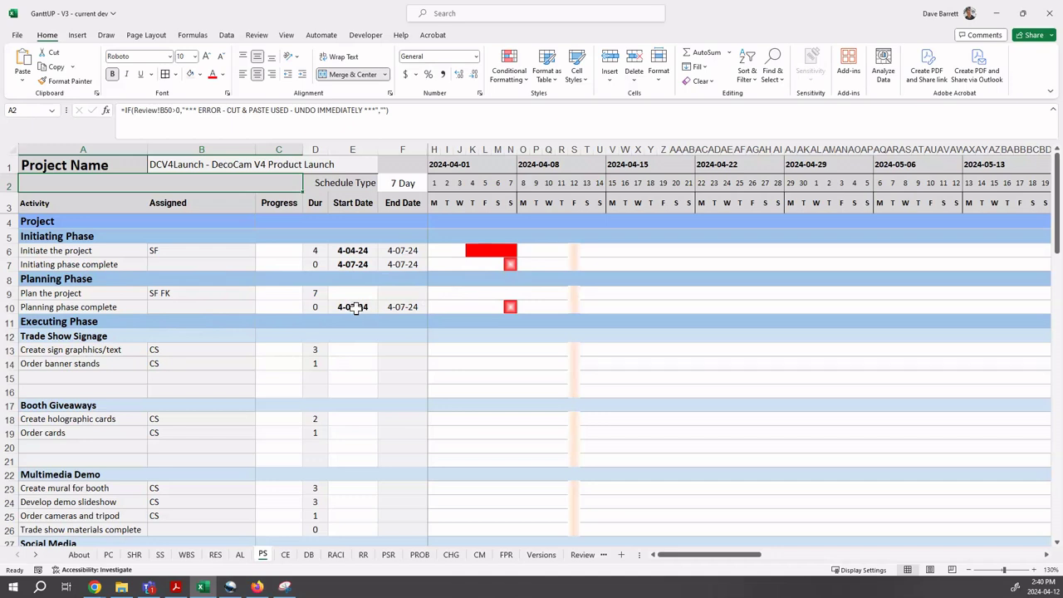
- Enter Apr 8 in E9 as the start date for Plan the project
{"action": "left_click", "coordinate": [343, 294]}
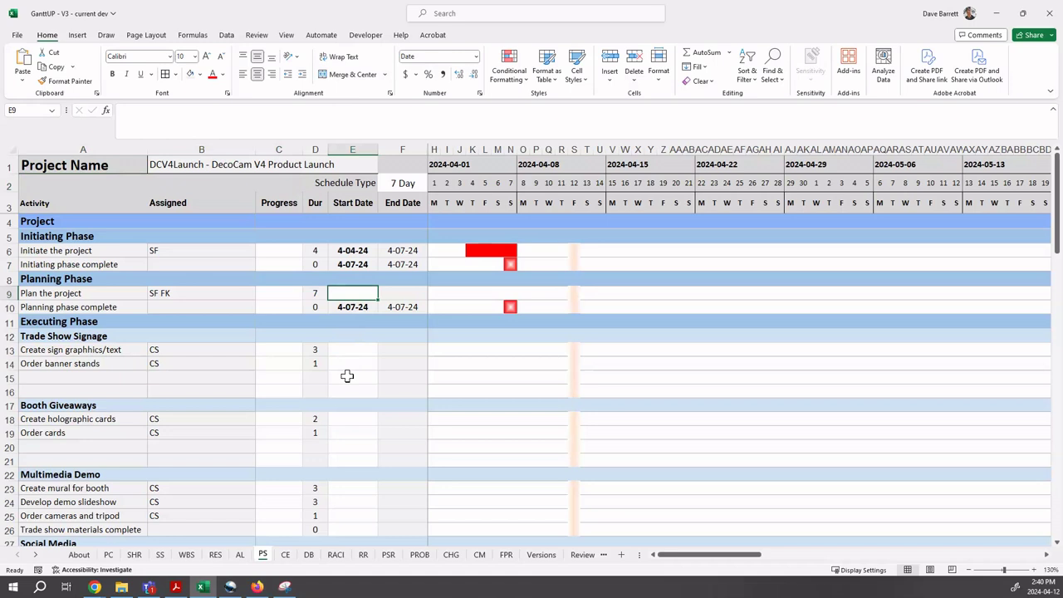
{"action": "type", "text": "Ap"}
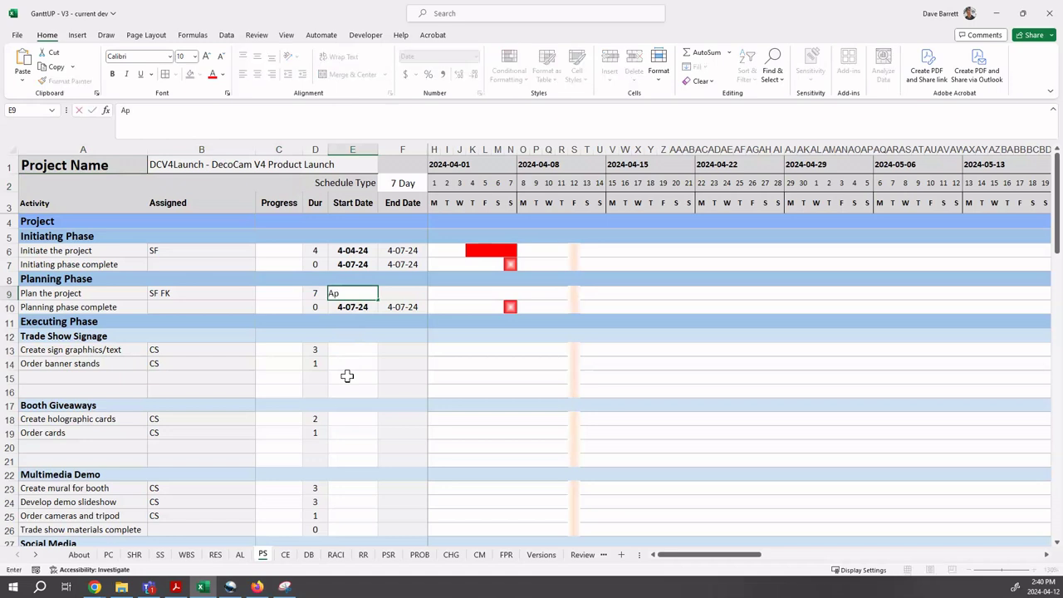
{"action": "type", "text": "r 8"}
{"action": "key", "text": "Return"}
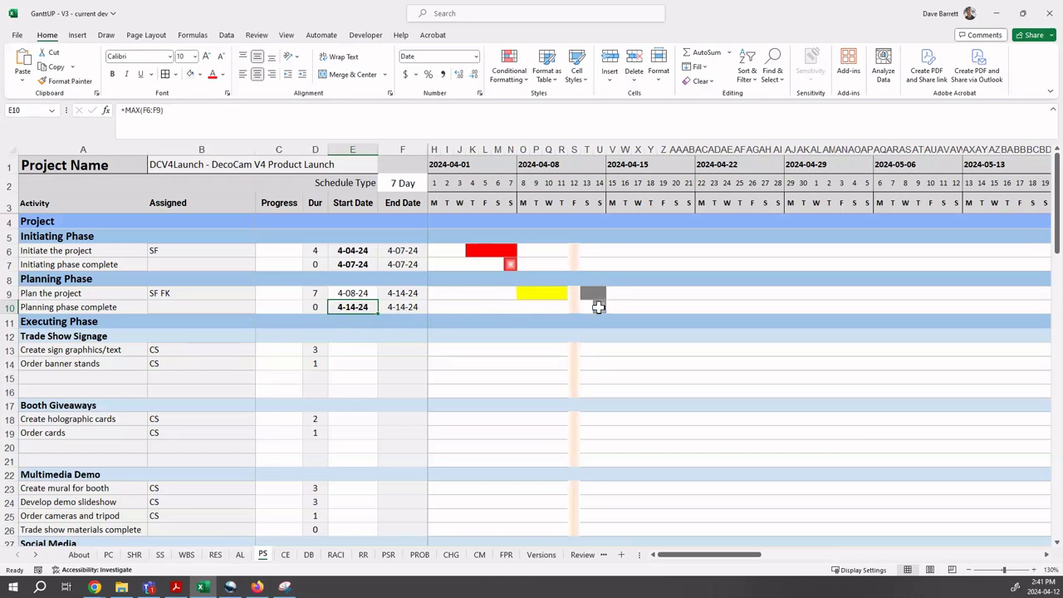
- Enter Apr 15 in E13 for sign graphics and Apr 18 in E14 for banner stands
{"action": "left_click", "coordinate": [352, 349]}
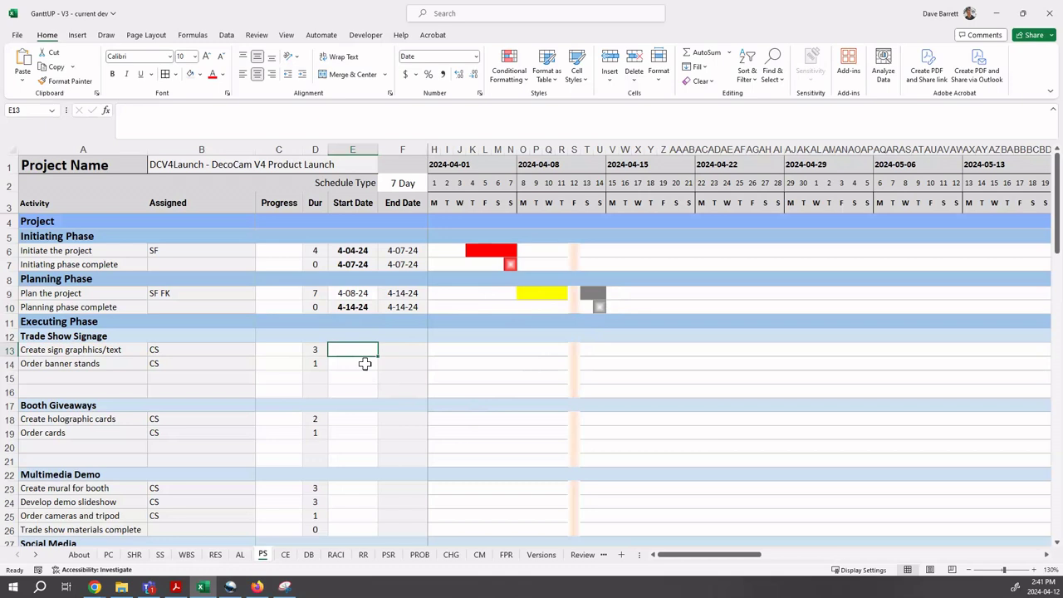
{"action": "type", "text": "Apr "}
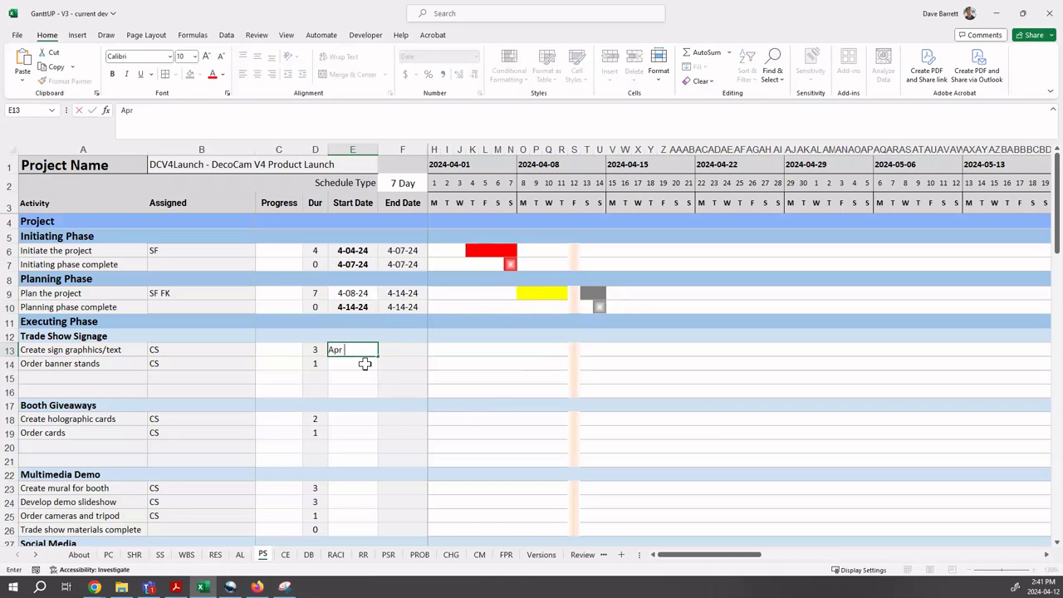
{"action": "type", "text": "15"}
{"action": "key", "text": "Return"}
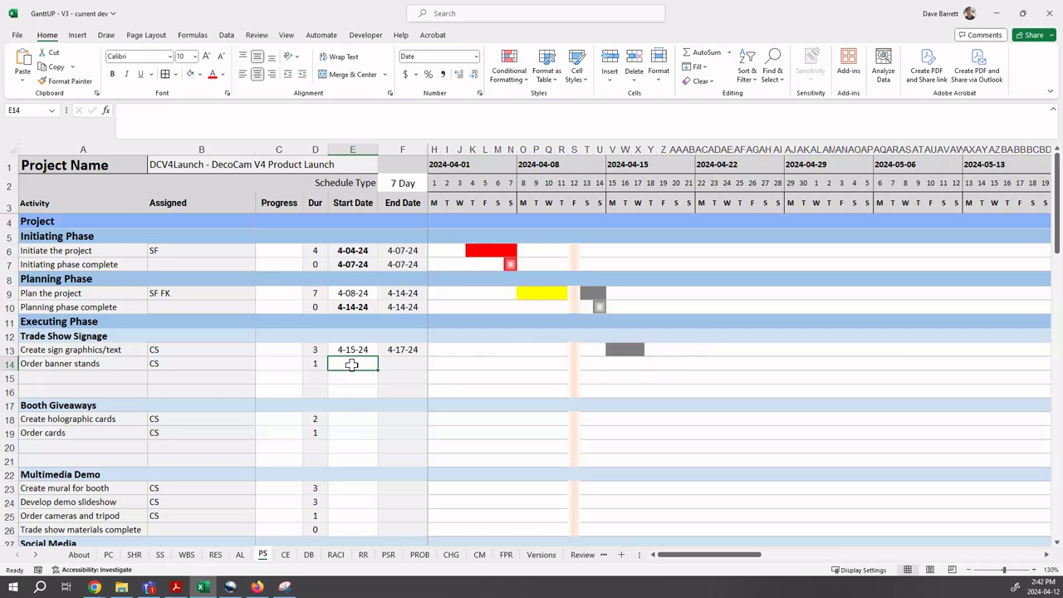
{"action": "type", "text": "Apr 18"}
{"action": "key", "text": "Return"}
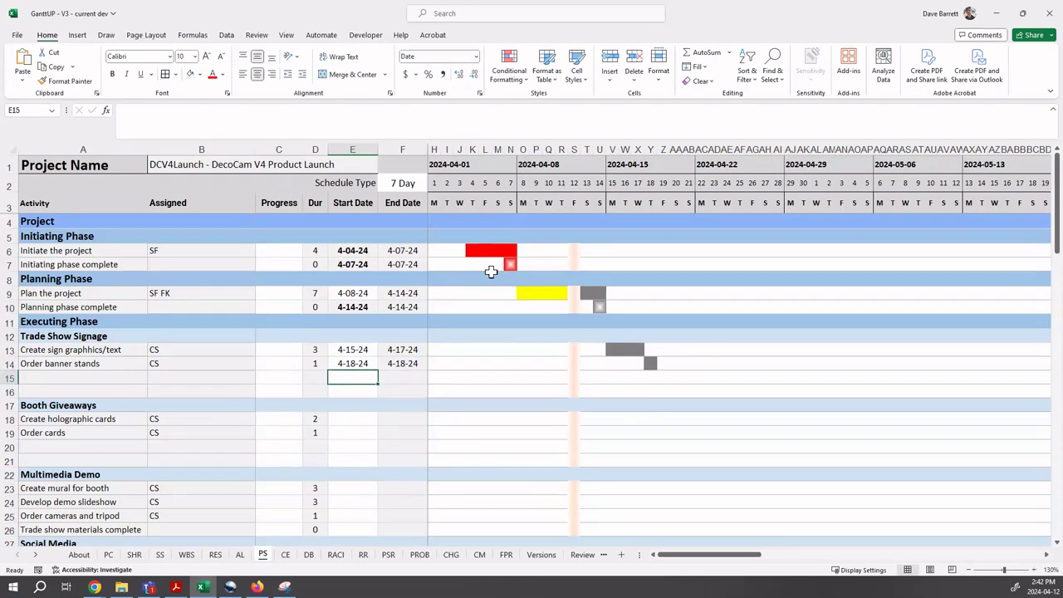
{"action": "left_click", "coordinate": [283, 250]}
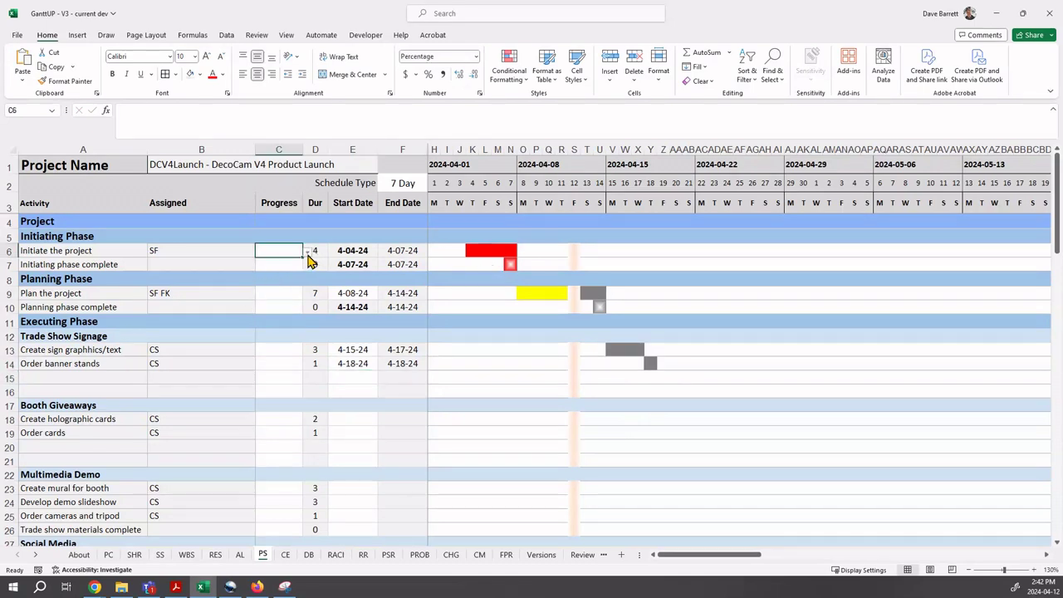
{"action": "left_click", "coordinate": [308, 254]}
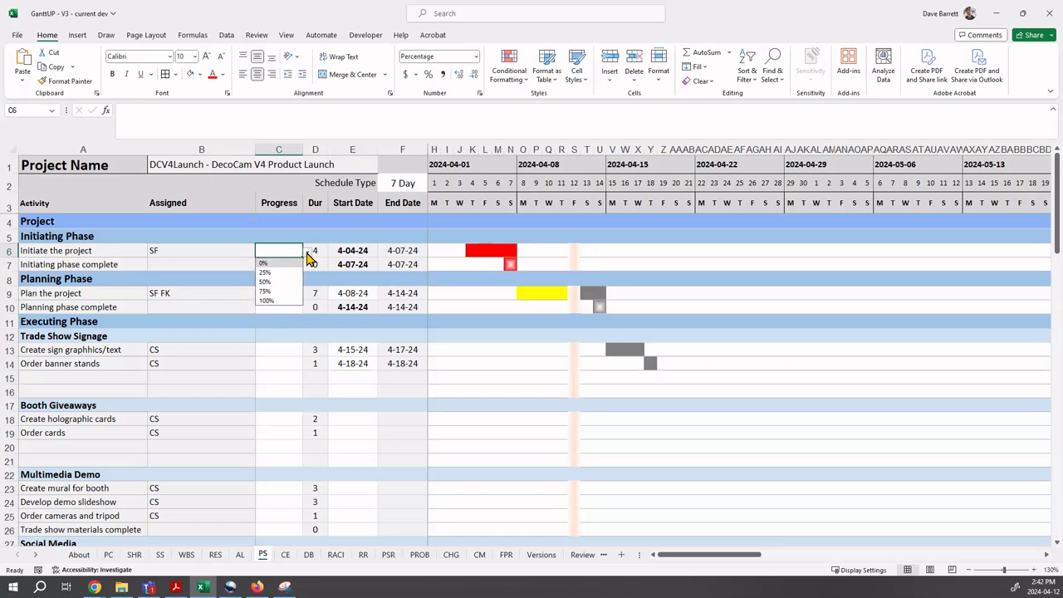
{"action": "left_click", "coordinate": [218, 234]}
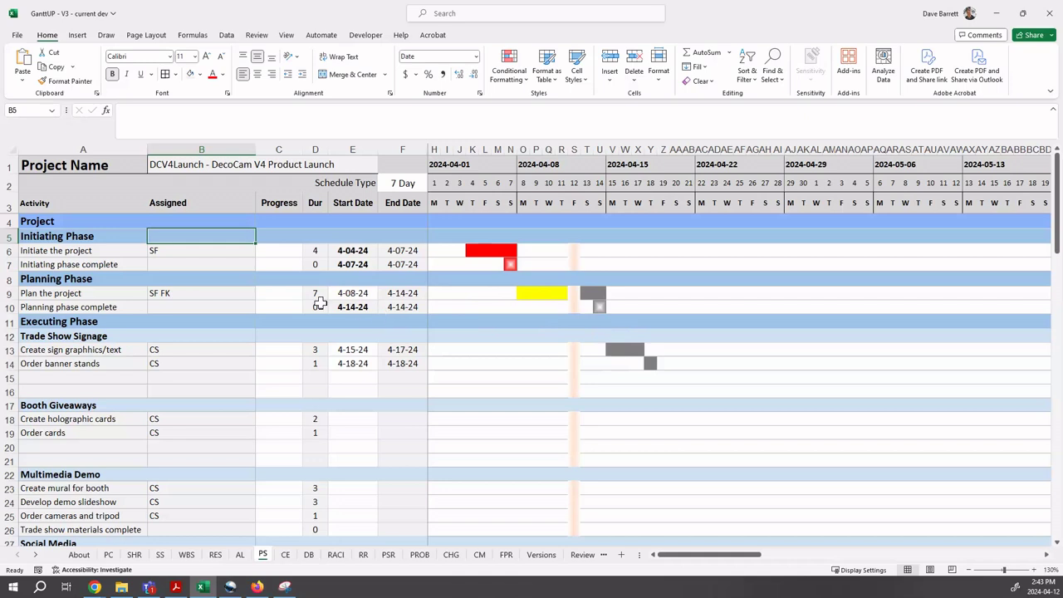
- Mark Initiate the project and the initiating phase milestone as 100% complete
{"action": "left_click", "coordinate": [287, 251]}
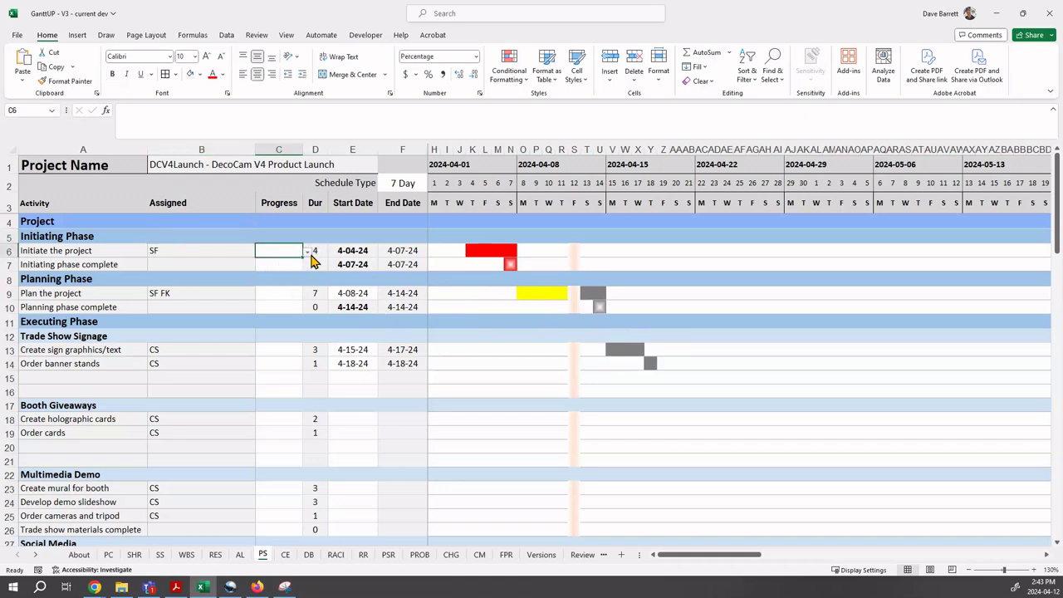
{"action": "left_click", "coordinate": [306, 253]}
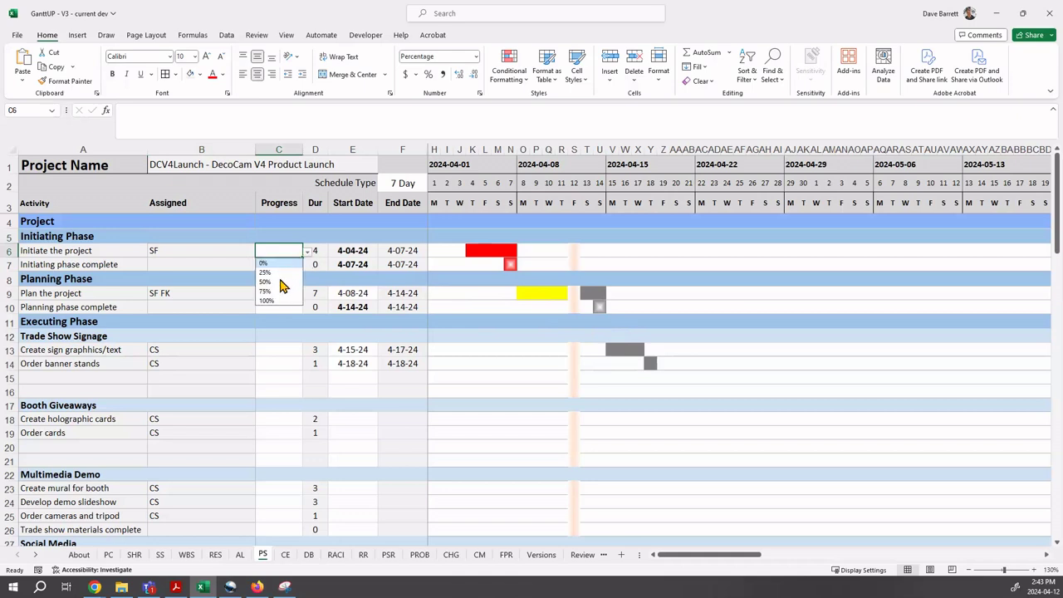
{"action": "left_click", "coordinate": [280, 279]}
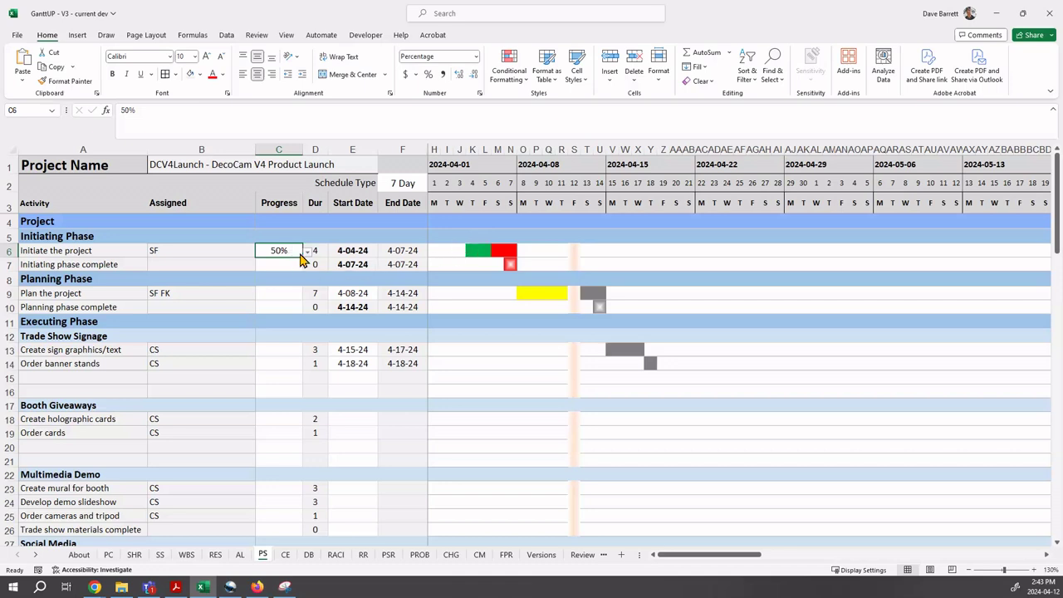
{"action": "left_click", "coordinate": [306, 253]}
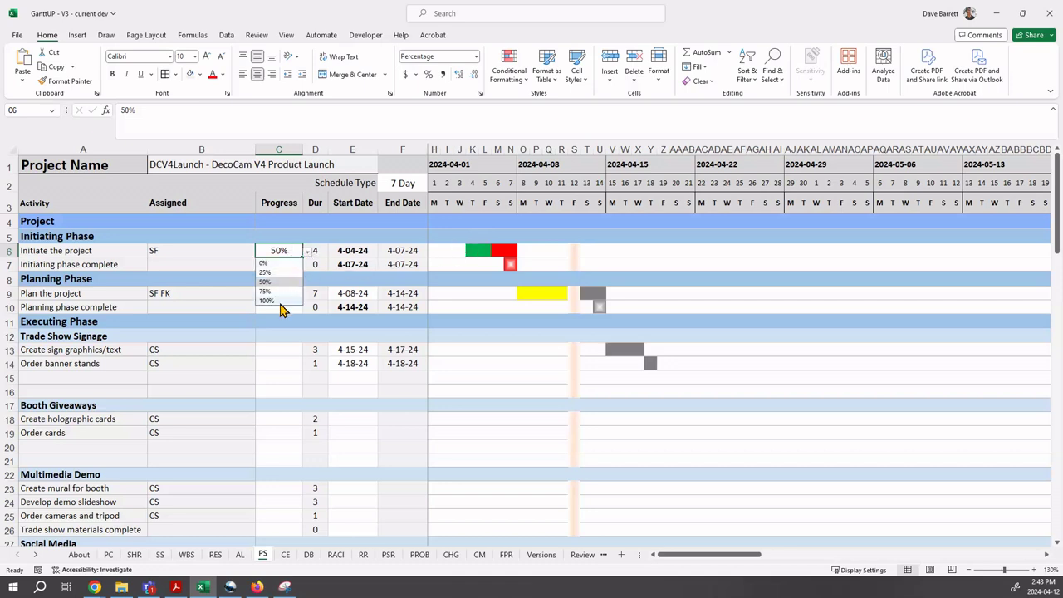
{"action": "left_click", "coordinate": [277, 301]}
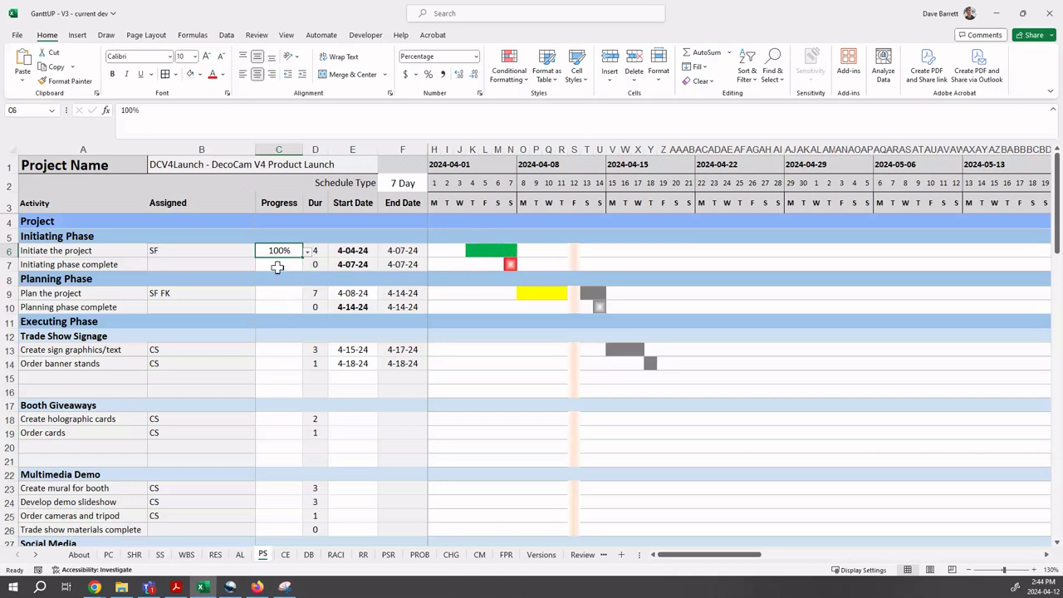
{"action": "key", "text": "Down"}
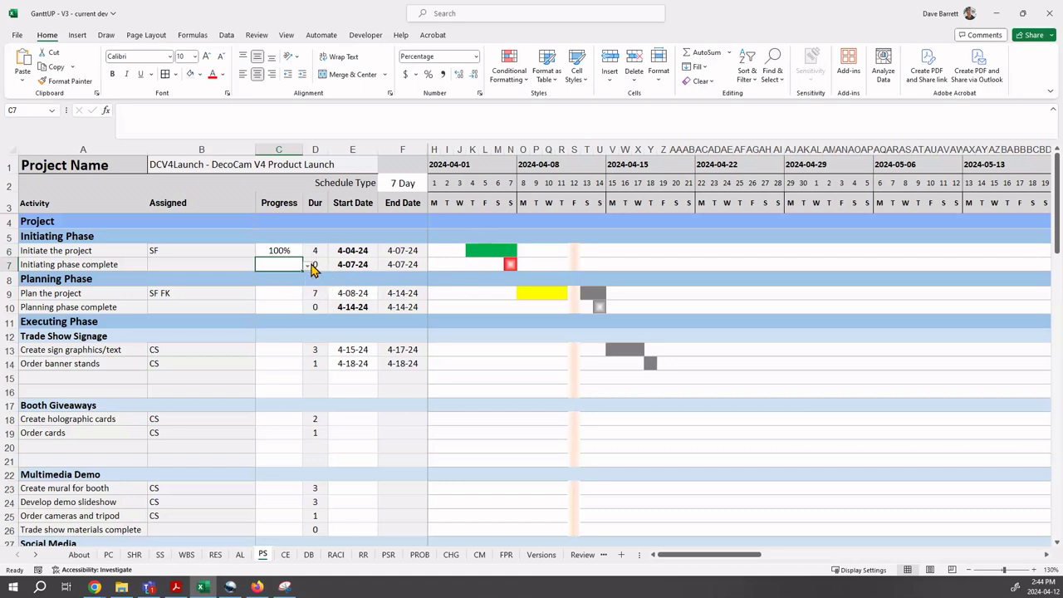
{"action": "left_click", "coordinate": [306, 264]}
{"action": "left_click", "coordinate": [287, 283]}
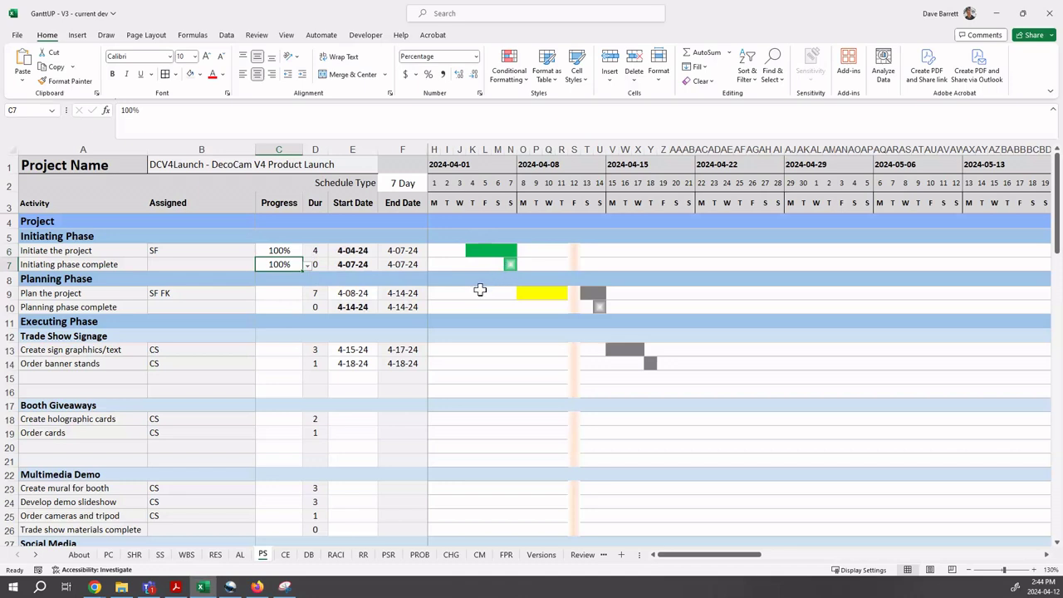
- Step Plan the project's progress in C9 from 25% to 50% and finally 75%
{"action": "left_click", "coordinate": [279, 296]}
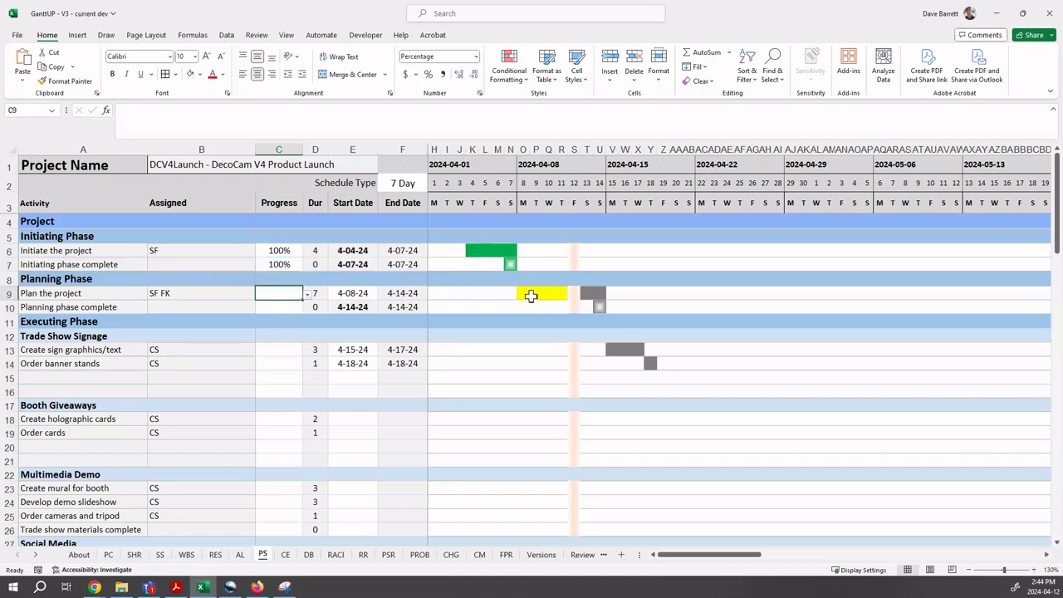
{"action": "left_click", "coordinate": [308, 295]}
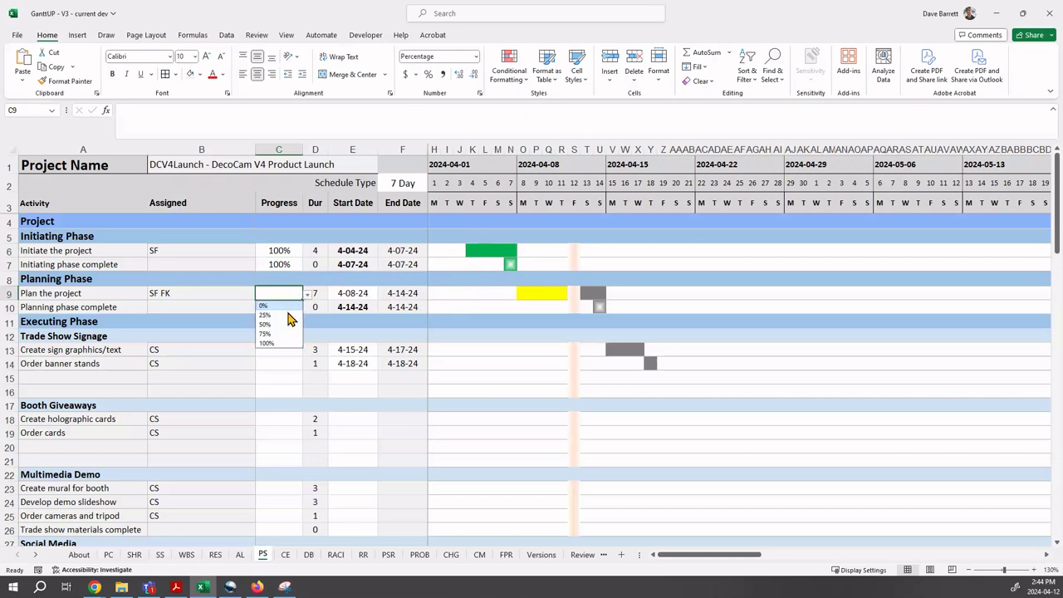
{"action": "left_click", "coordinate": [288, 318]}
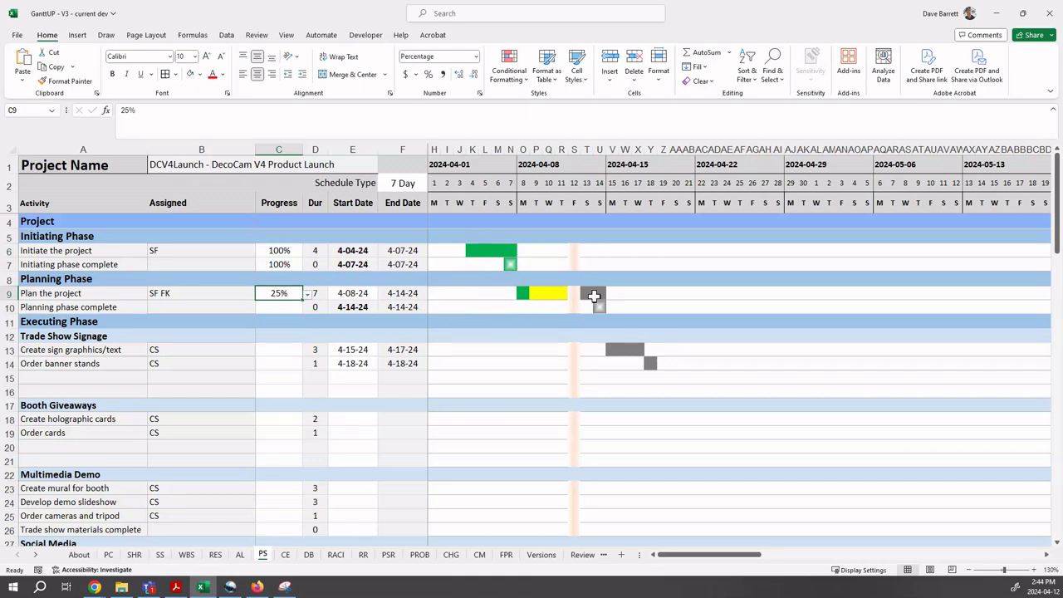
{"action": "left_click", "coordinate": [307, 293]}
{"action": "left_click", "coordinate": [278, 323]}
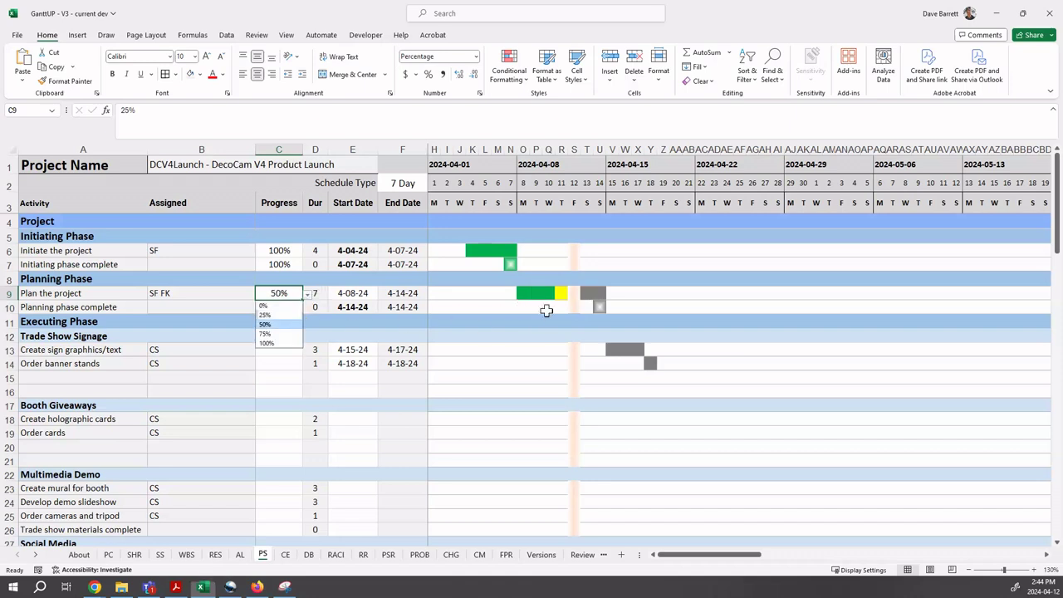
{"action": "left_click", "coordinate": [308, 296]}
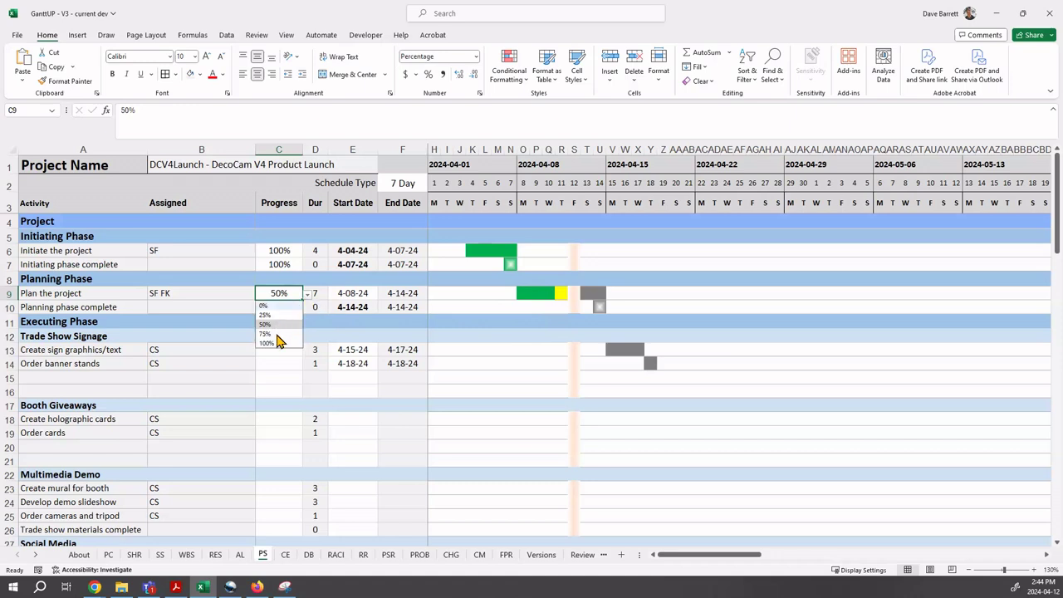
{"action": "left_click", "coordinate": [265, 333]}
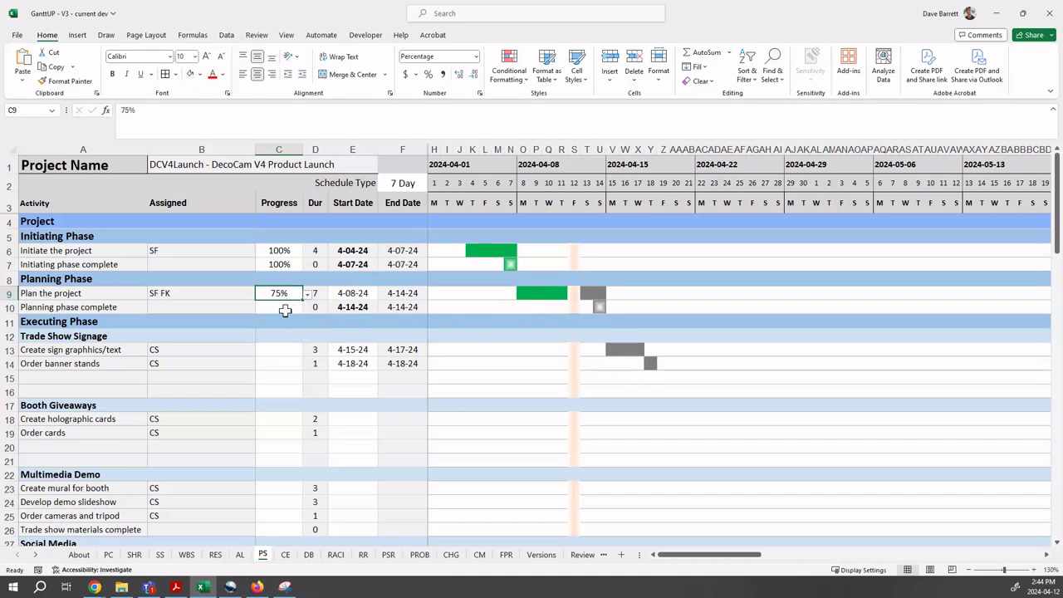
- Choose 0% in C10, C13 and C14 for the planning milestone, sign graphics and banner stands
{"action": "left_click", "coordinate": [286, 309]}
{"action": "left_click", "coordinate": [307, 309]}
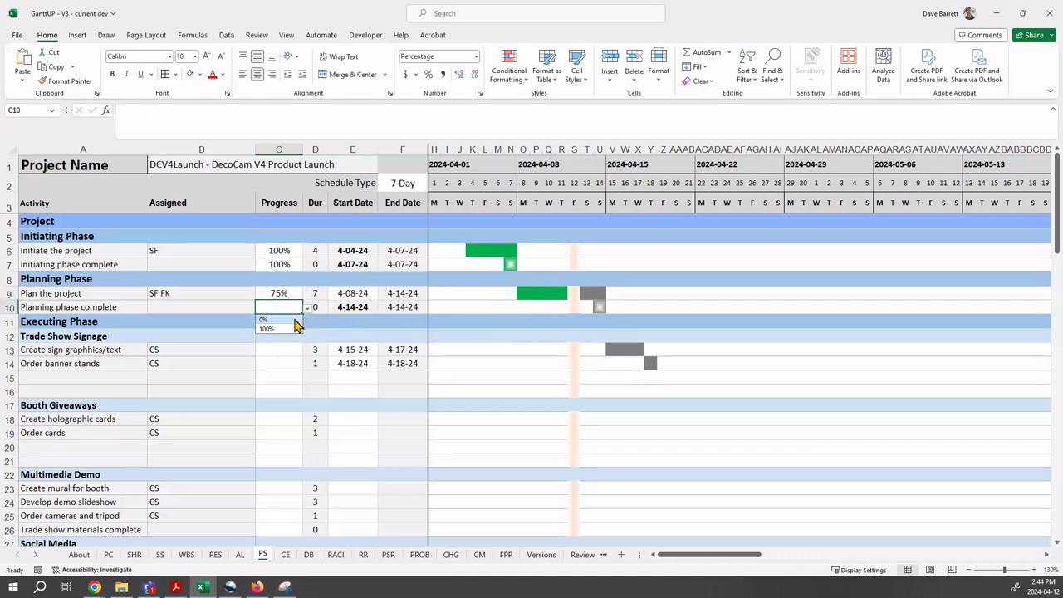
{"action": "left_click", "coordinate": [284, 320]}
{"action": "left_click", "coordinate": [306, 352]}
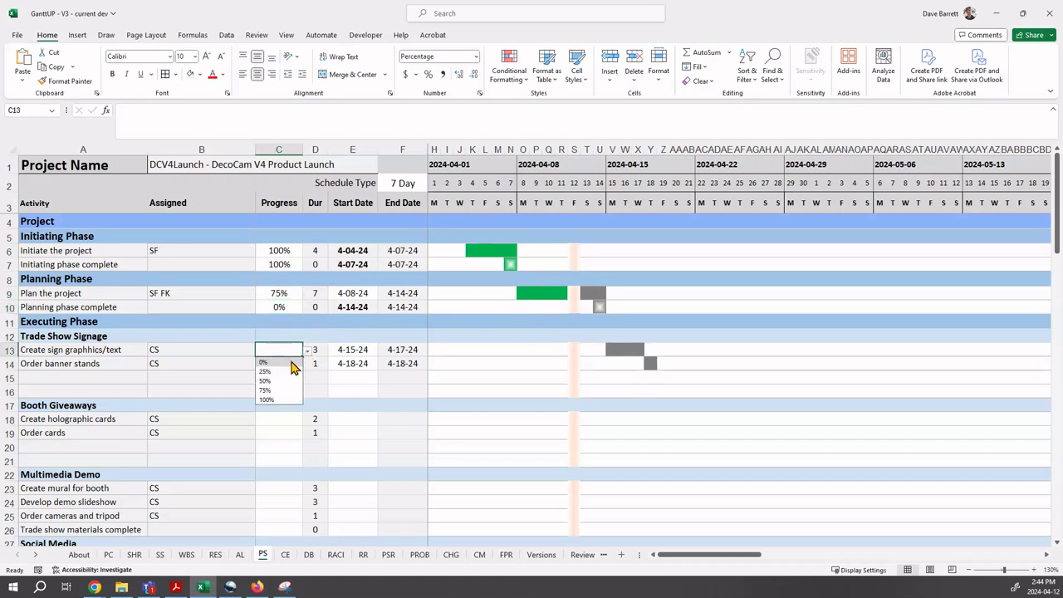
{"action": "left_click", "coordinate": [285, 360]}
{"action": "left_click", "coordinate": [302, 367]}
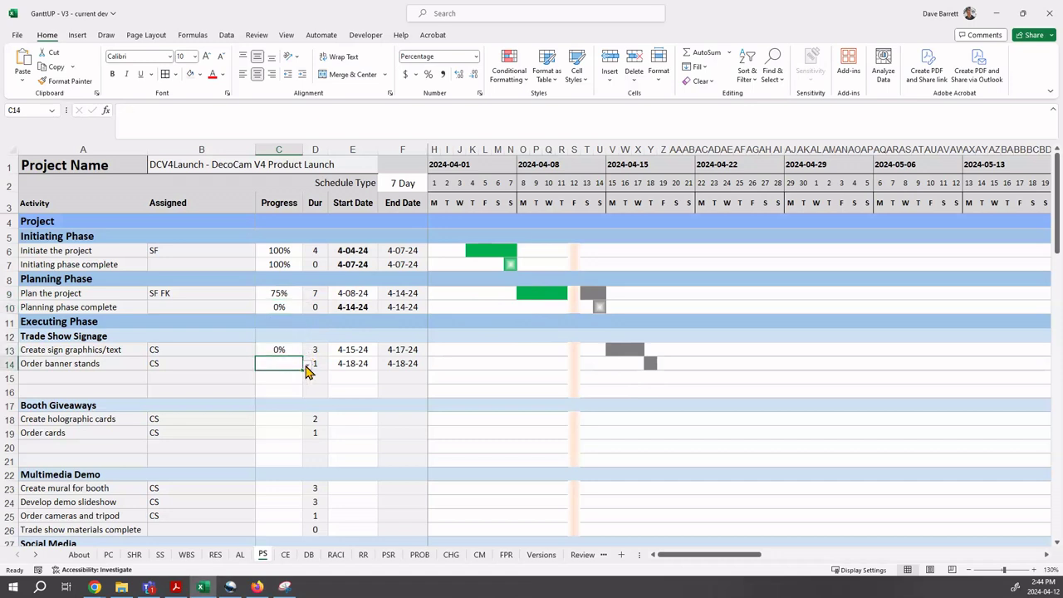
{"action": "left_click", "coordinate": [306, 367]}
{"action": "left_click", "coordinate": [284, 374]}
- Delete the start dates in E9, E13 and E14, then return to the empty E9
{"action": "left_click", "coordinate": [363, 293]}
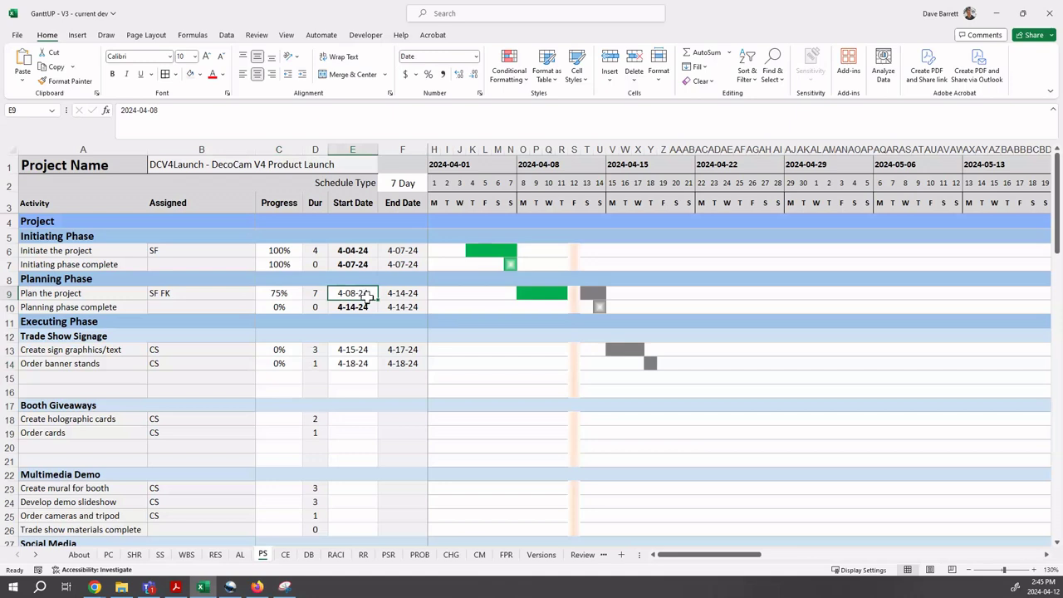
{"action": "key", "text": "Delete"}
{"action": "left_click", "coordinate": [352, 348]}
{"action": "key", "text": "Delete"}
{"action": "left_click", "coordinate": [362, 365]}
{"action": "key", "text": "Delete"}
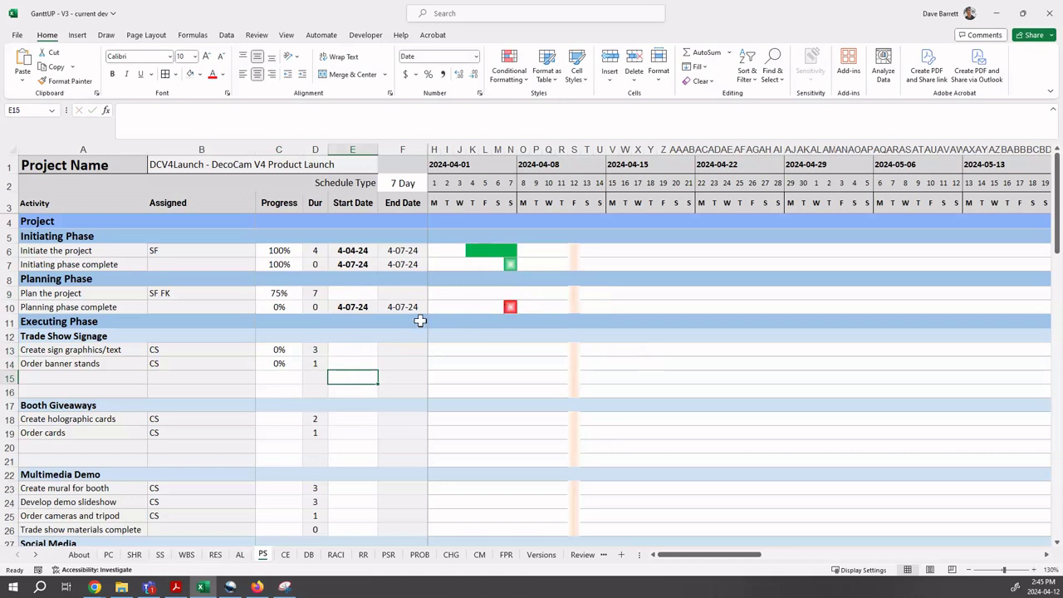
{"action": "left_click", "coordinate": [355, 294]}
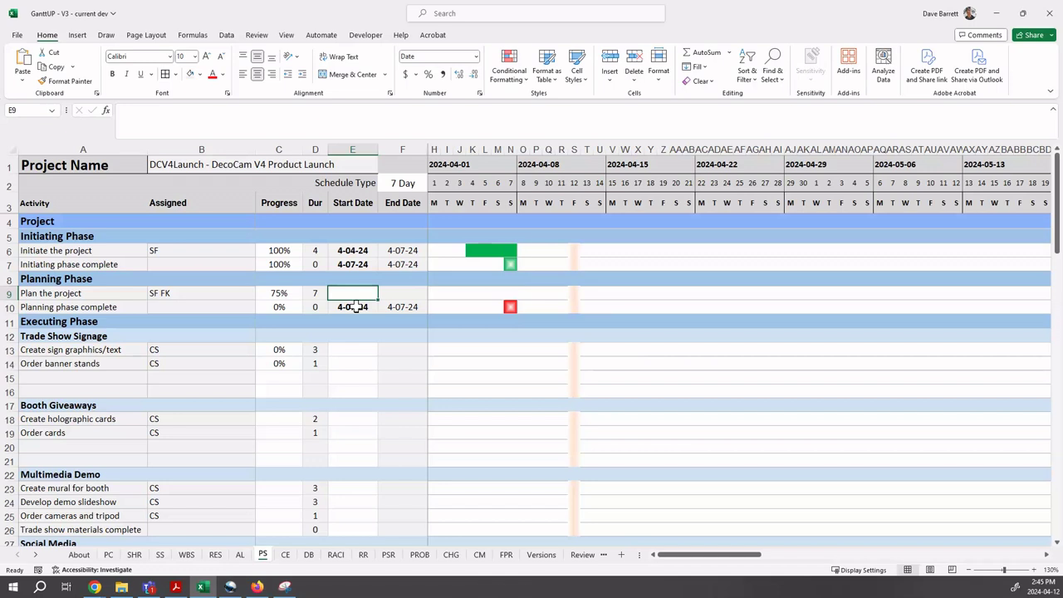
- Enter =F7+1 in E9 so Plan the project starts on 4-08-24
{"action": "type", "text": "="}
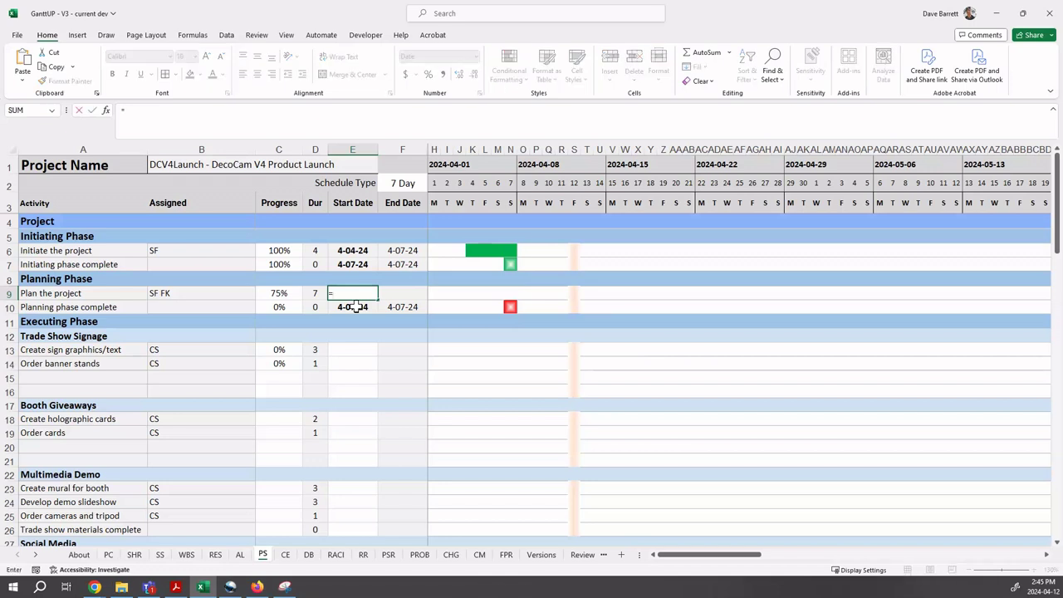
{"action": "left_click", "coordinate": [403, 264]}
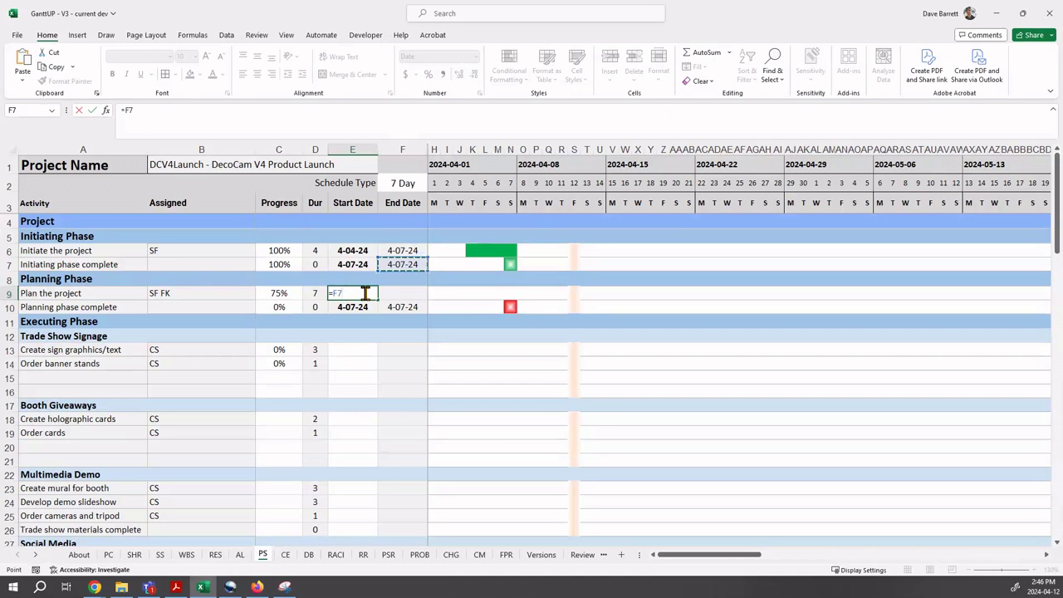
{"action": "type", "text": "+1"}
{"action": "key", "text": "Return"}
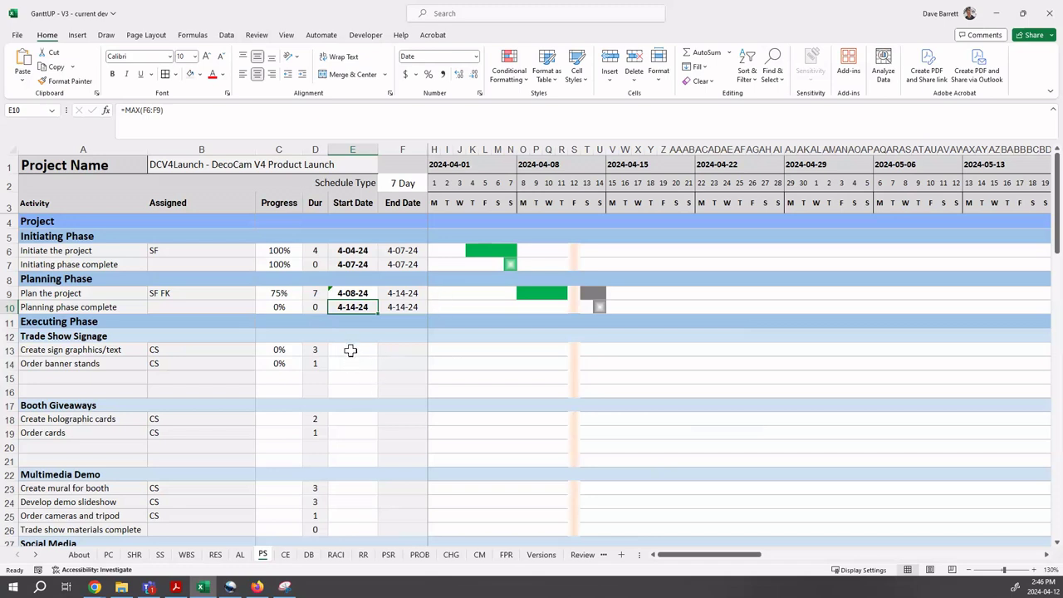
- Enter =Planning_End+1 in E13 and =F13+1 in E14 to chain the signage tasks
{"action": "key", "text": "Down"}
{"action": "key", "text": "Down"}
{"action": "key", "text": "Down"}
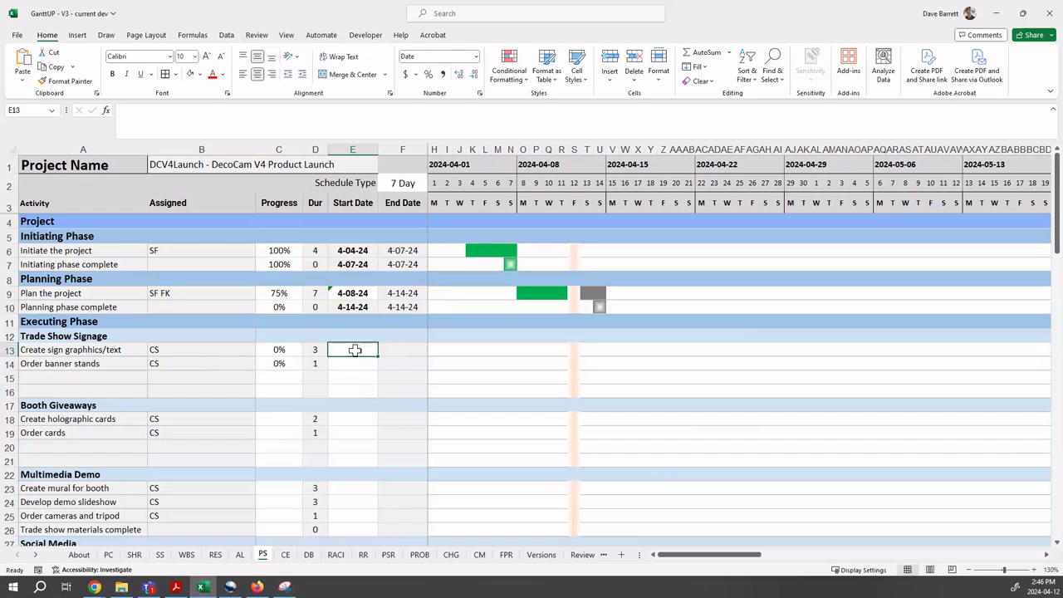
{"action": "type", "text": "="}
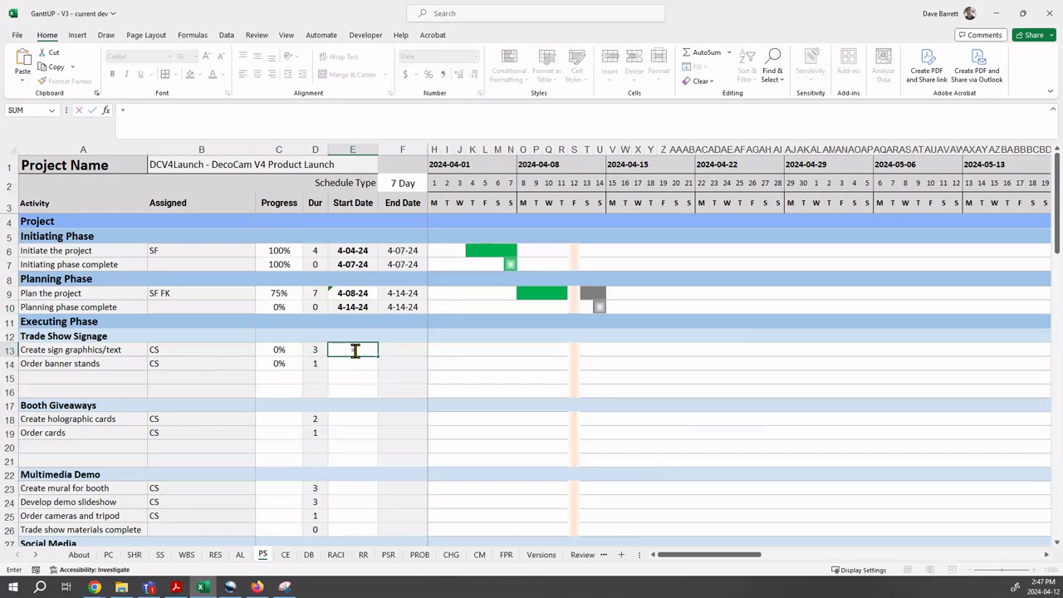
{"action": "left_click", "coordinate": [402, 306]}
{"action": "type", "text": "+"}
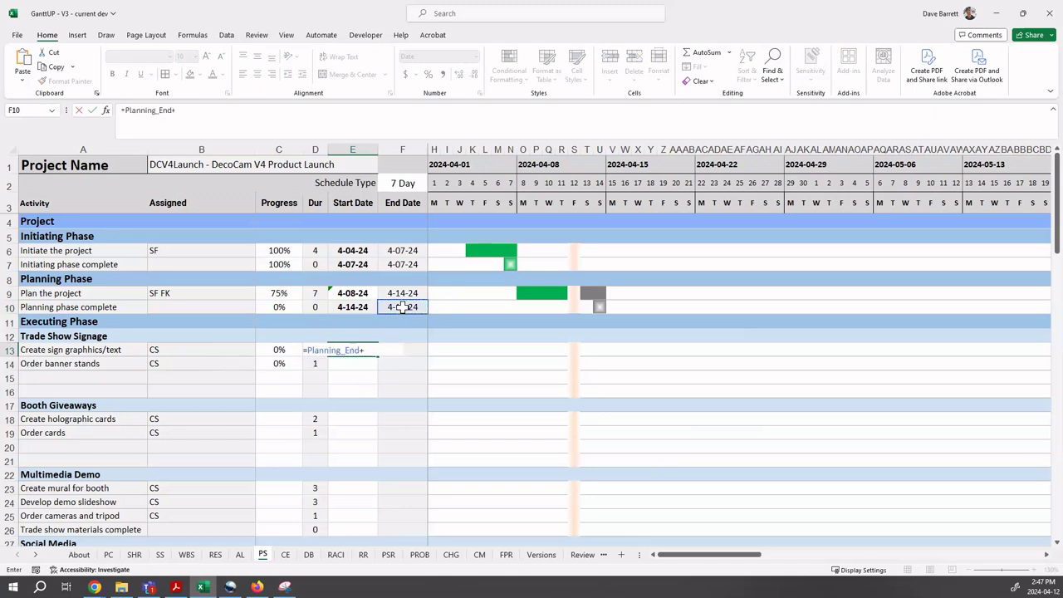
{"action": "type", "text": "1"}
{"action": "key", "text": "Return"}
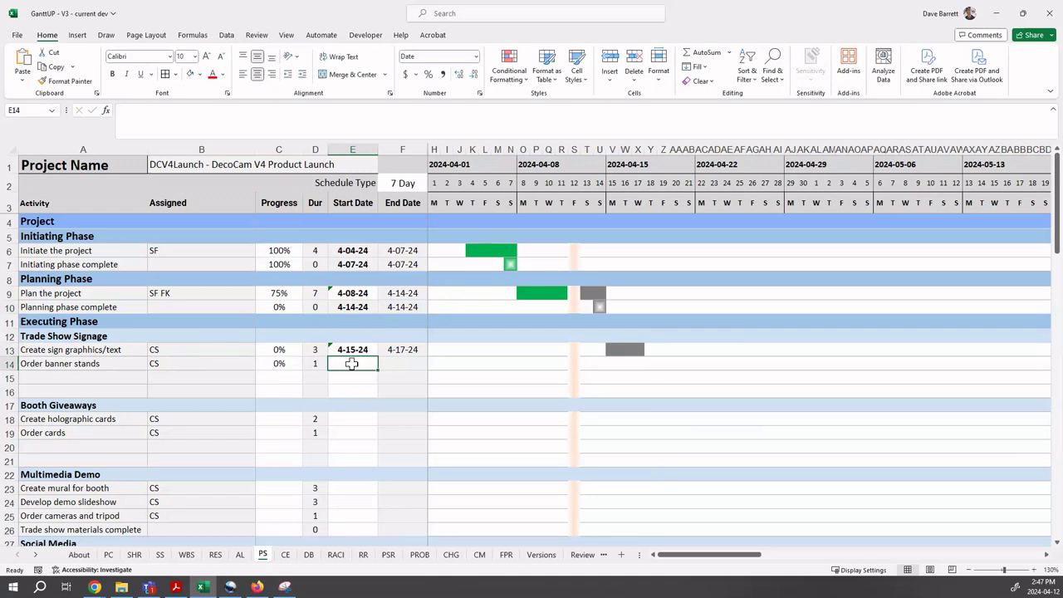
{"action": "type", "text": "="}
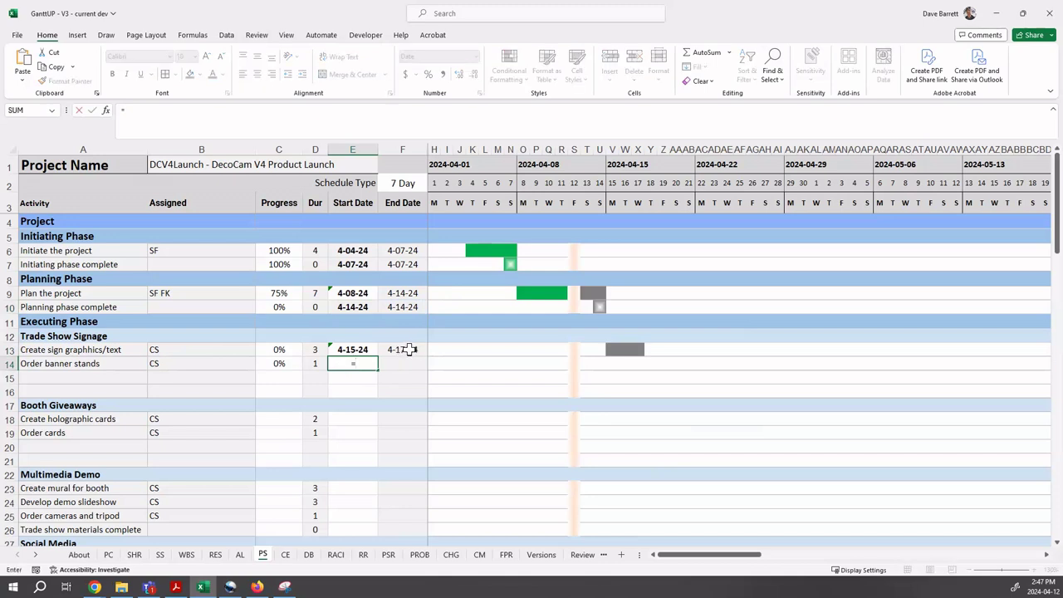
{"action": "left_click", "coordinate": [407, 350]}
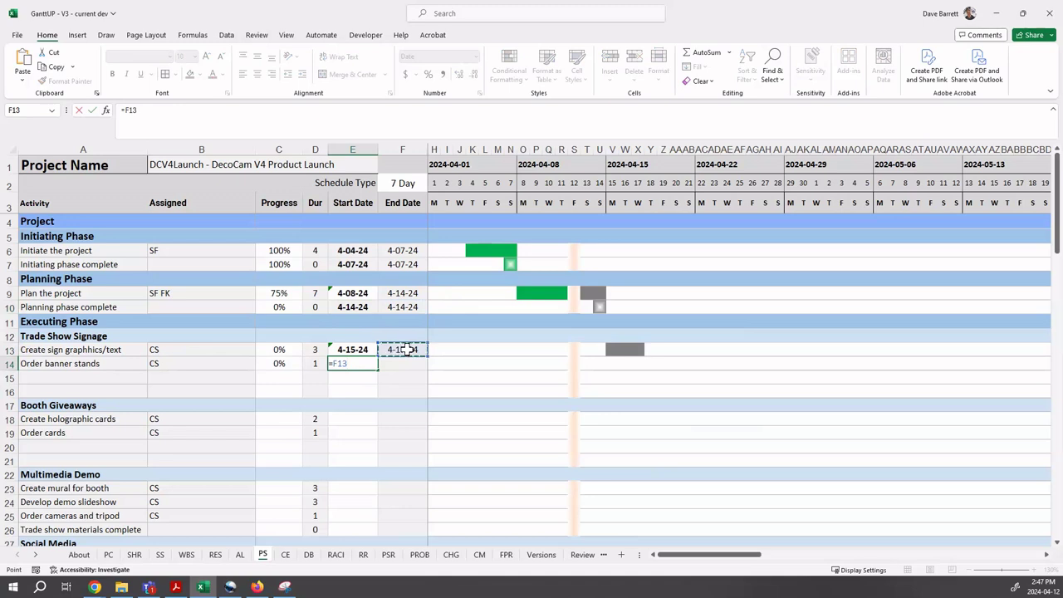
{"action": "type", "text": "+1"}
{"action": "key", "text": "Return"}
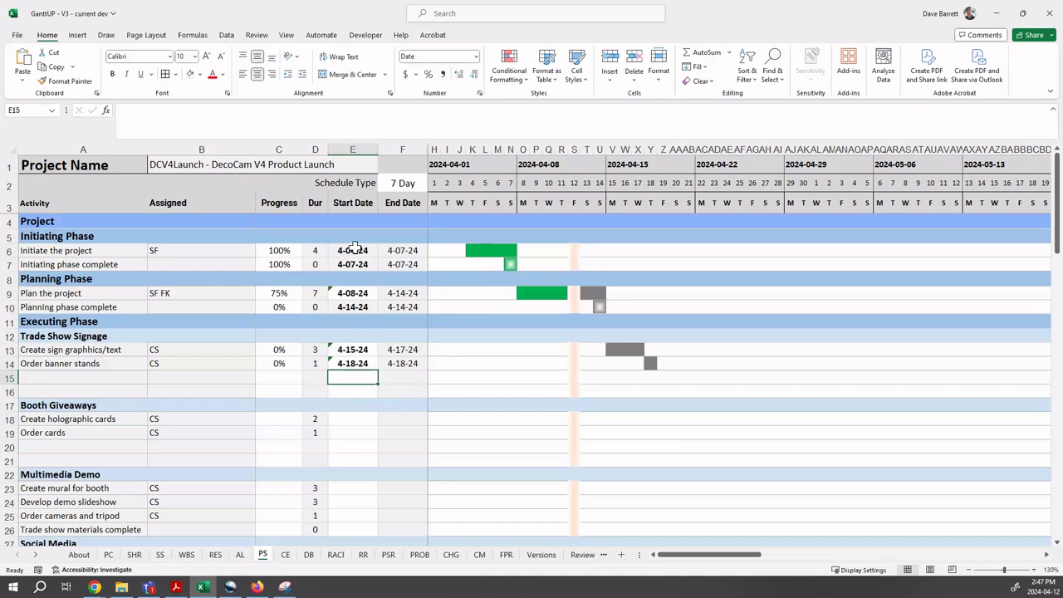
- Overwrite E14's formula with the fixed date Apr 18, then compare E14 and E13
{"action": "left_click", "coordinate": [358, 365]}
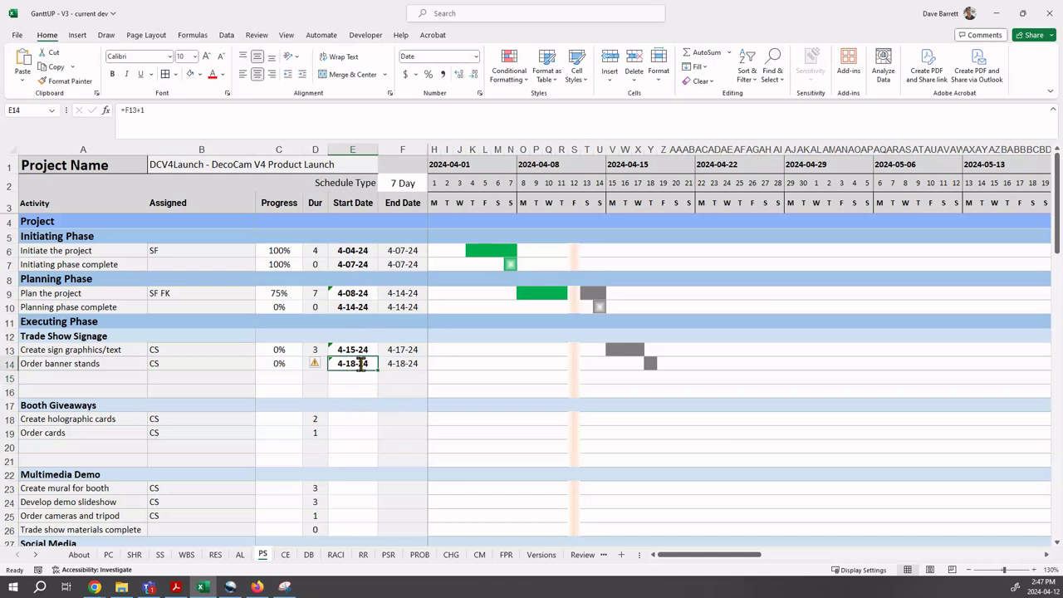
{"action": "type", "text": "Apri 10"}
{"action": "key", "text": "BackSpace"}
{"action": "key", "text": "BackSpace"}
{"action": "key", "text": "BackSpace"}
{"action": "key", "text": "BackSpace"}
{"action": "key", "text": "BackSpace"}
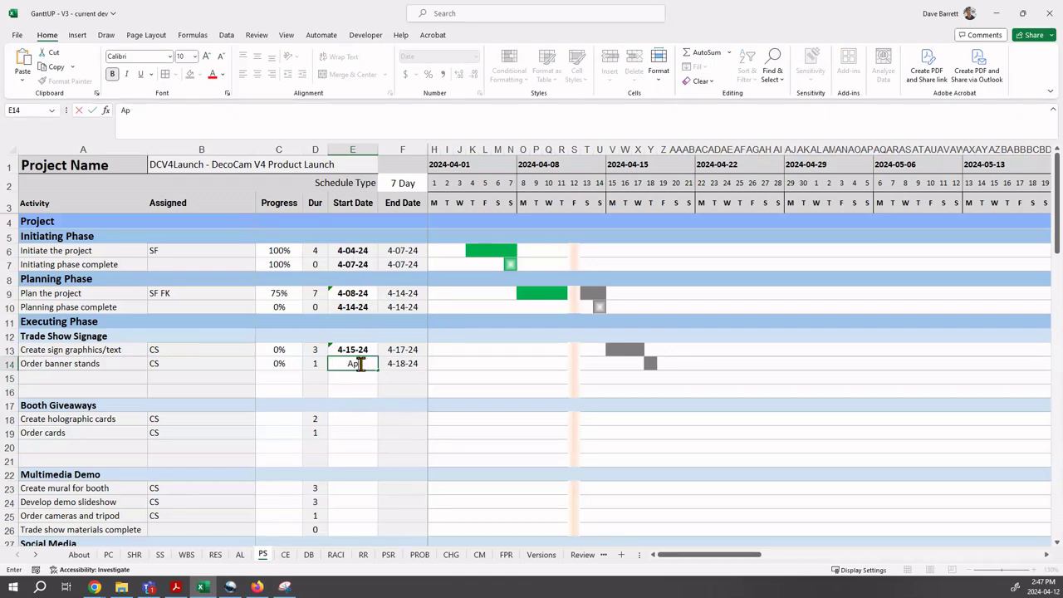
{"action": "type", "text": "r 18"}
{"action": "key", "text": "ctrl+Return"}
{"action": "key", "text": "Return"}
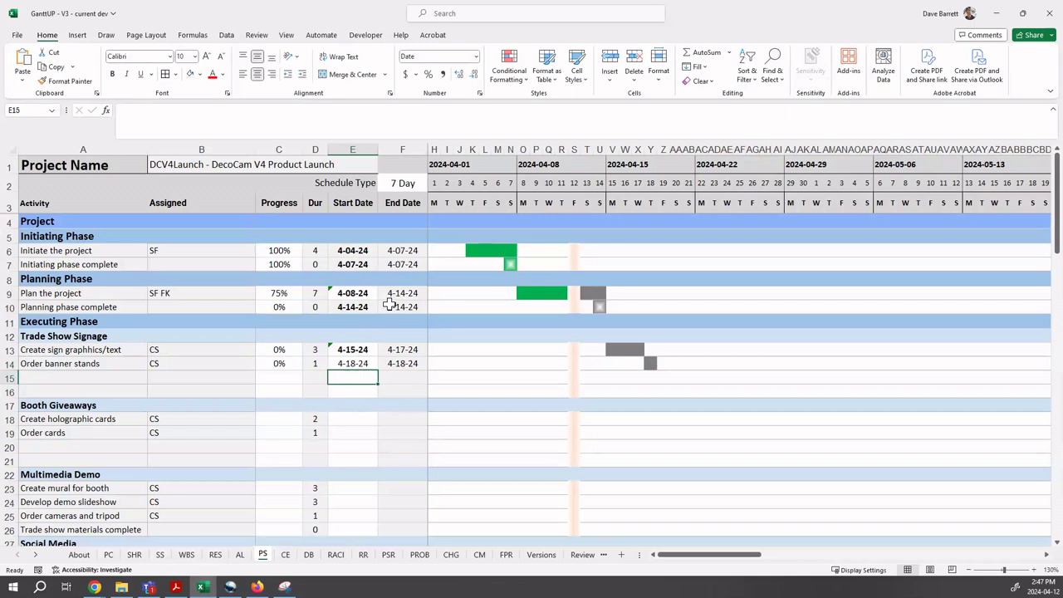
{"action": "left_click", "coordinate": [357, 367]}
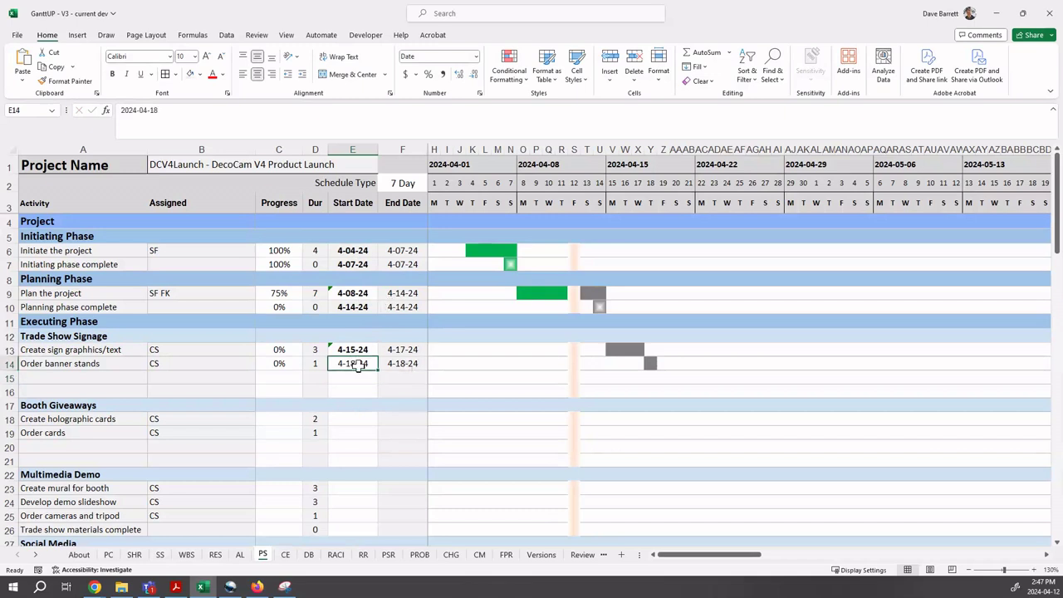
{"action": "left_click", "coordinate": [351, 352]}
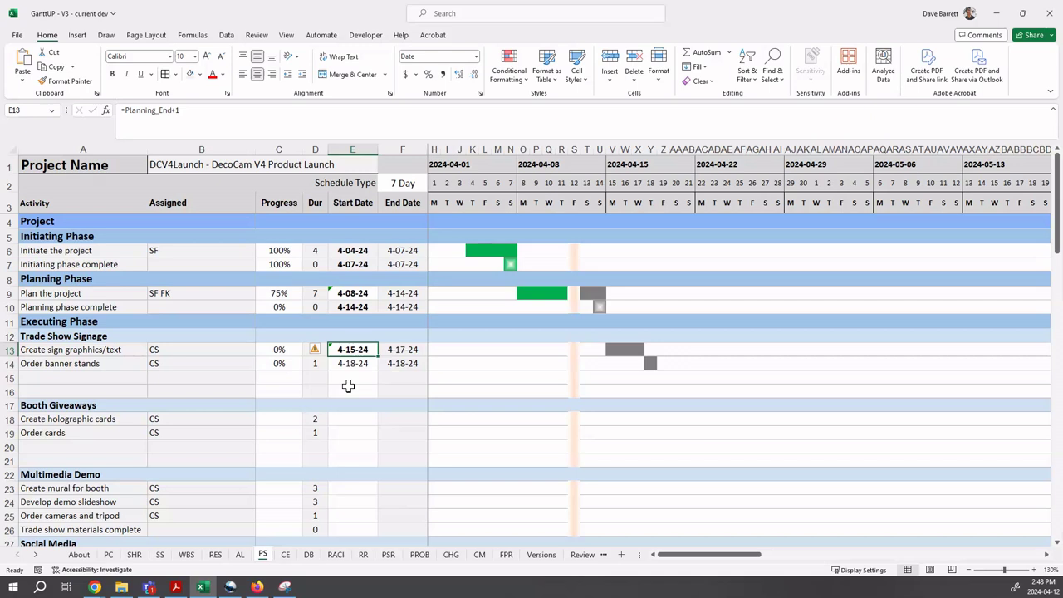
- Change E9's formula from =F7+1 to =F7-2 to try a two-day lead
{"action": "left_click", "coordinate": [350, 292]}
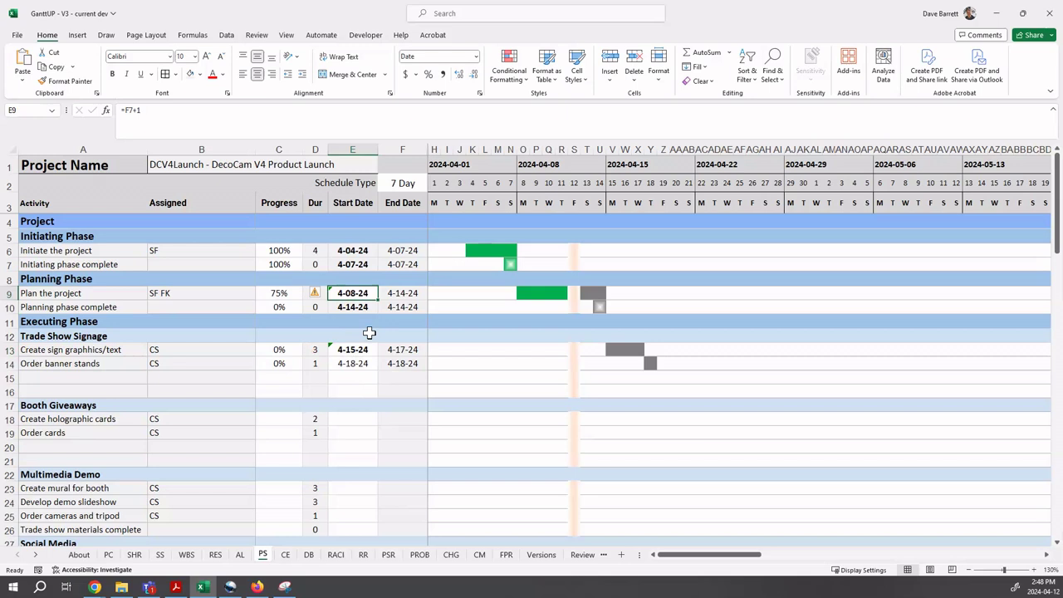
{"action": "left_click", "coordinate": [148, 109]}
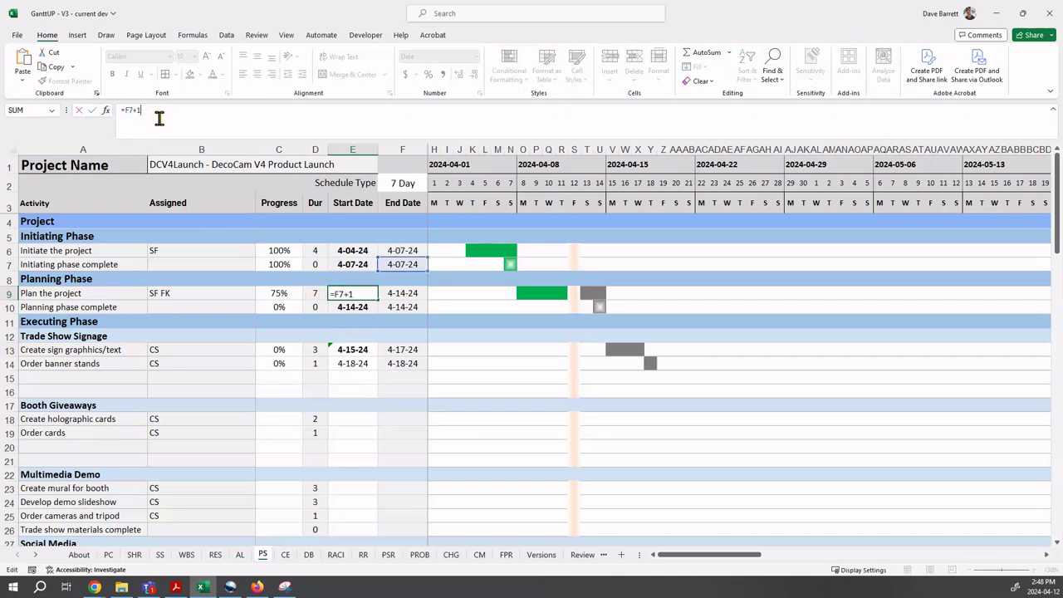
{"action": "key", "text": "BackSpace"}
{"action": "type", "text": "2"}
{"action": "key", "text": "Return"}
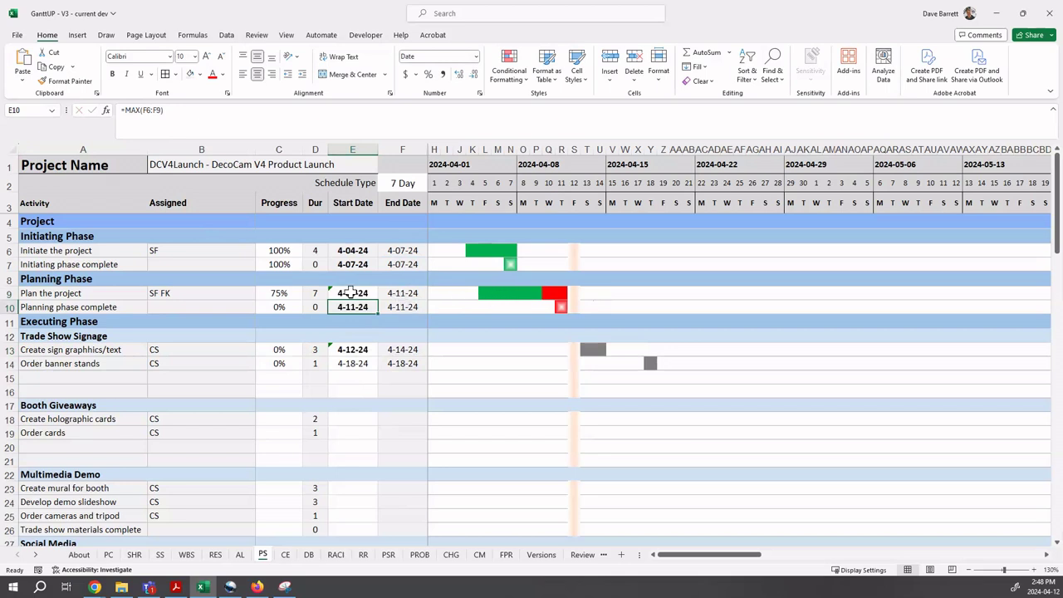
- Change E9's formula to =F7-1 for a one-day lead
{"action": "key", "text": "Up"}
{"action": "left_click", "coordinate": [150, 111]}
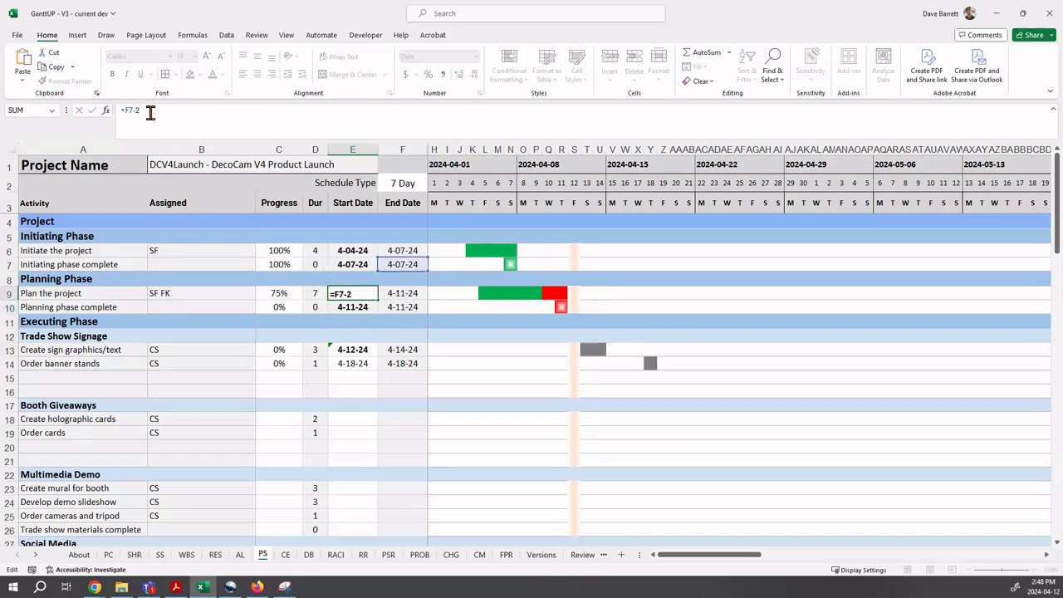
{"action": "key", "text": "BackSpace"}
{"action": "type", "text": "1"}
{"action": "key", "text": "Return"}
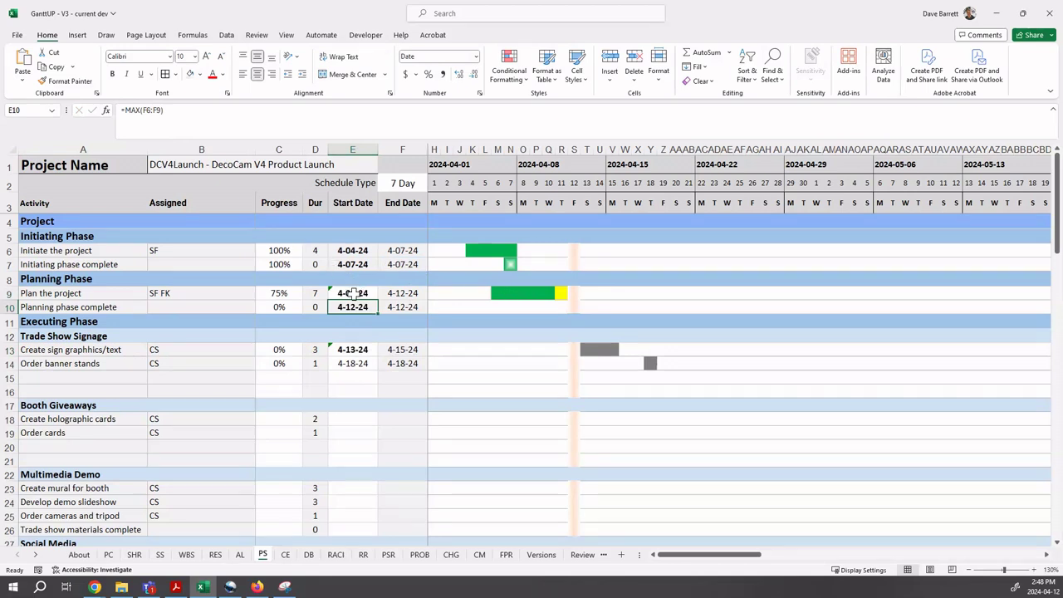
- Change E9's formula to =F7+3 so Plan the project starts 4-10-24
{"action": "key", "text": "Up"}
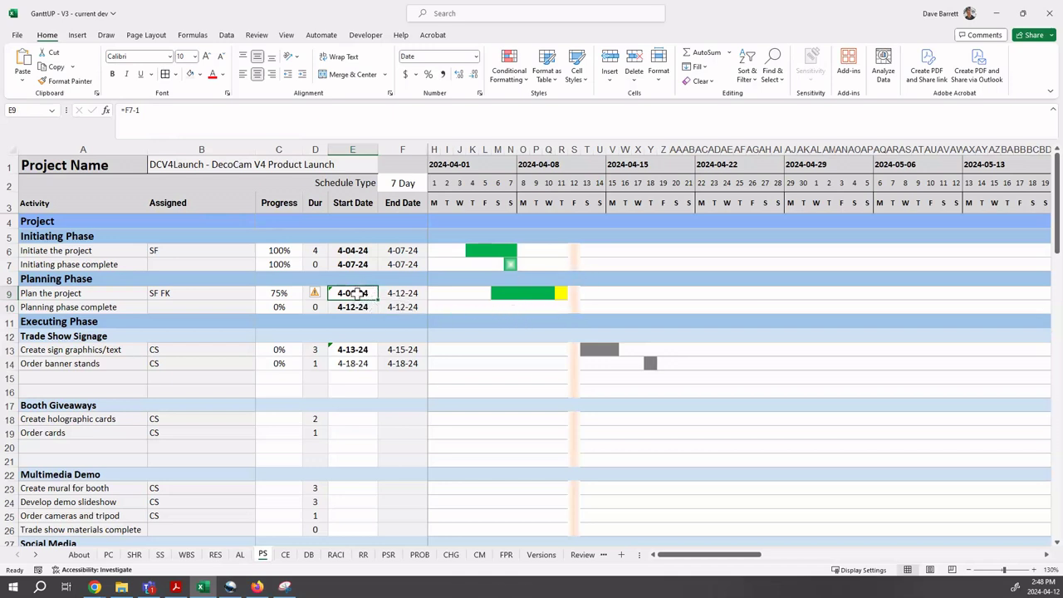
{"action": "left_click", "coordinate": [184, 111]}
{"action": "key", "text": "BackSpace"}
{"action": "key", "text": "BackSpace"}
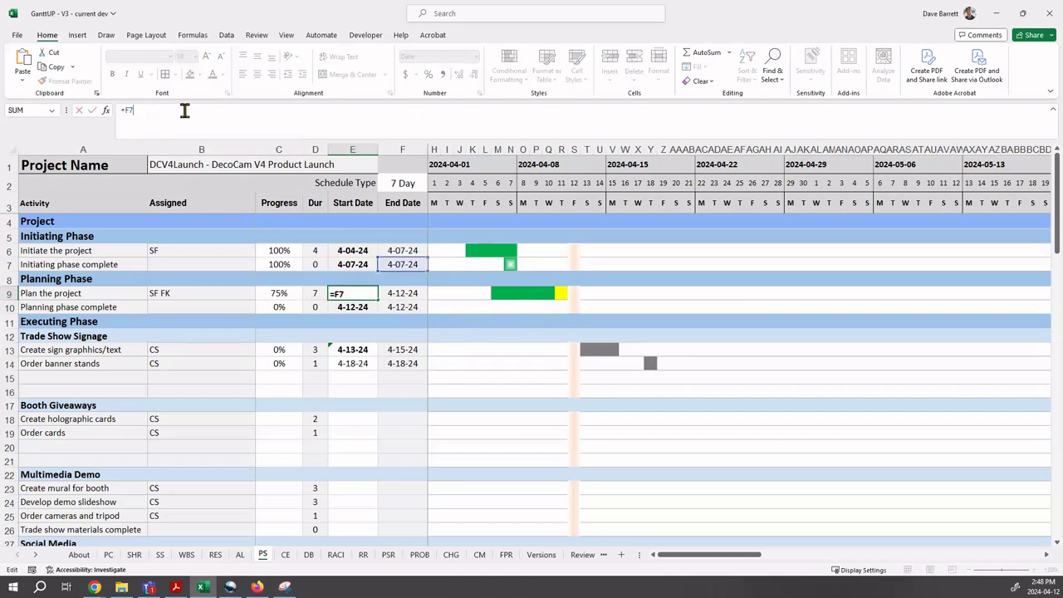
{"action": "type", "text": "+3"}
{"action": "key", "text": "Return"}
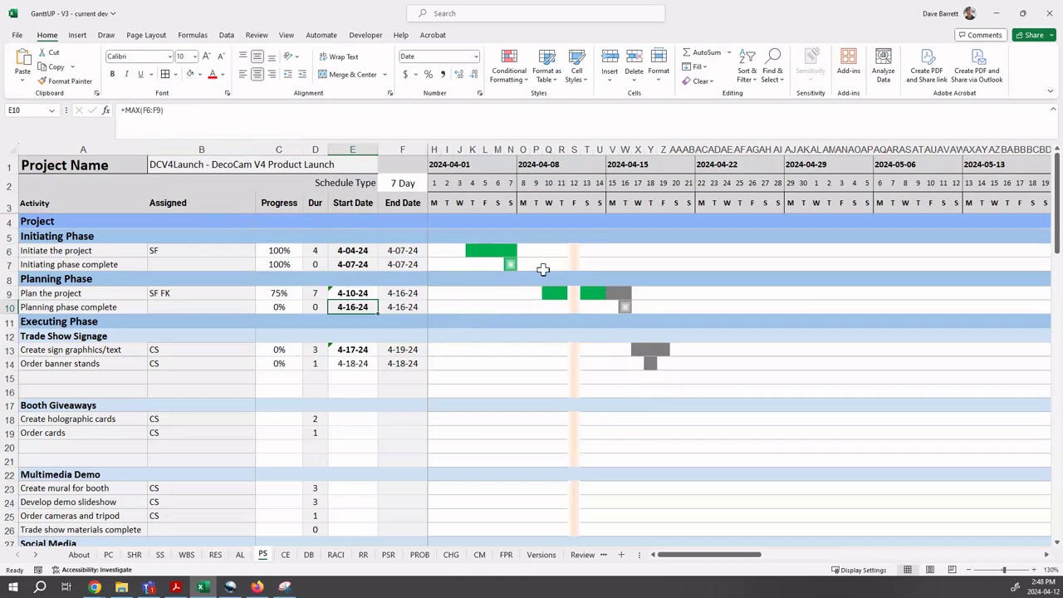
{"action": "left_click", "coordinate": [349, 295]}
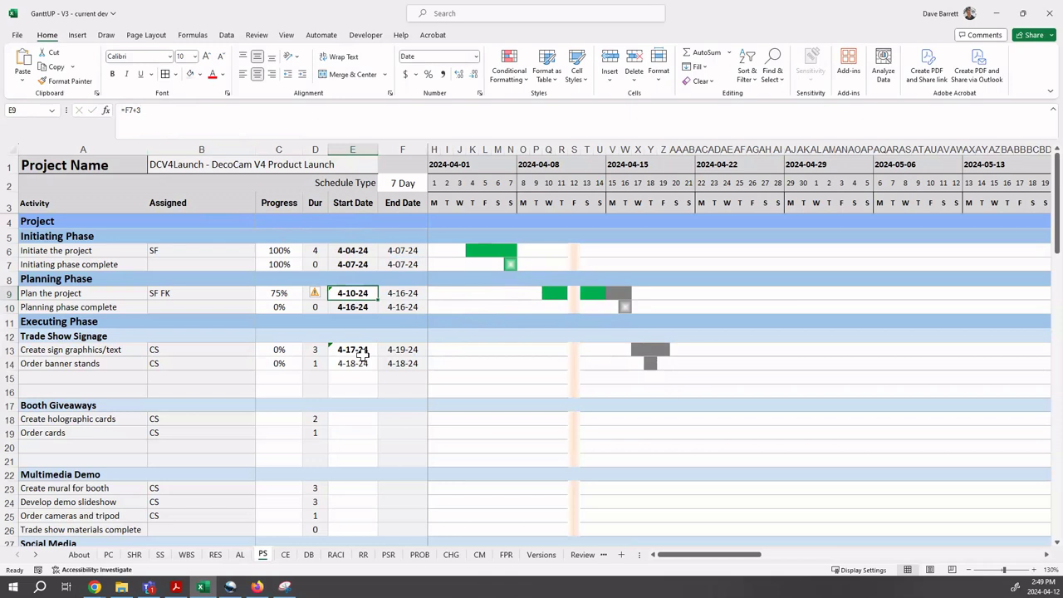
- Delete the start dates in E9, E13 and E14, returning the planning milestone to 4-07-24
{"action": "key", "text": "BackSpace"}
{"action": "key", "text": "Return"}
{"action": "key", "text": "Down"}
{"action": "key", "text": "Down"}
{"action": "key", "text": "Down"}
{"action": "key", "text": "BackSpace"}
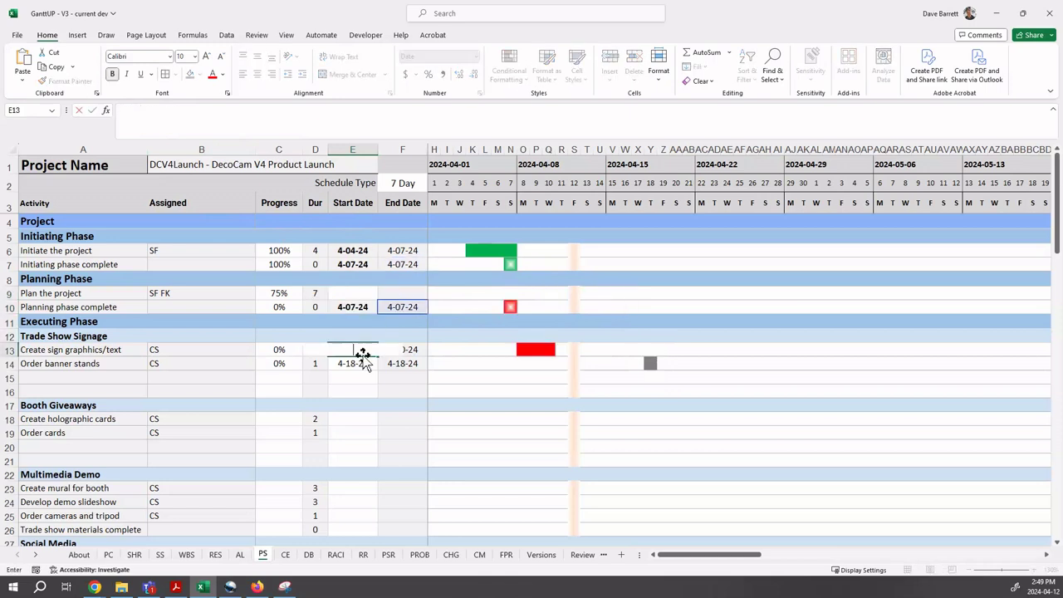
{"action": "key", "text": "Return"}
{"action": "key", "text": "BackSpace"}
{"action": "key", "text": "Return"}
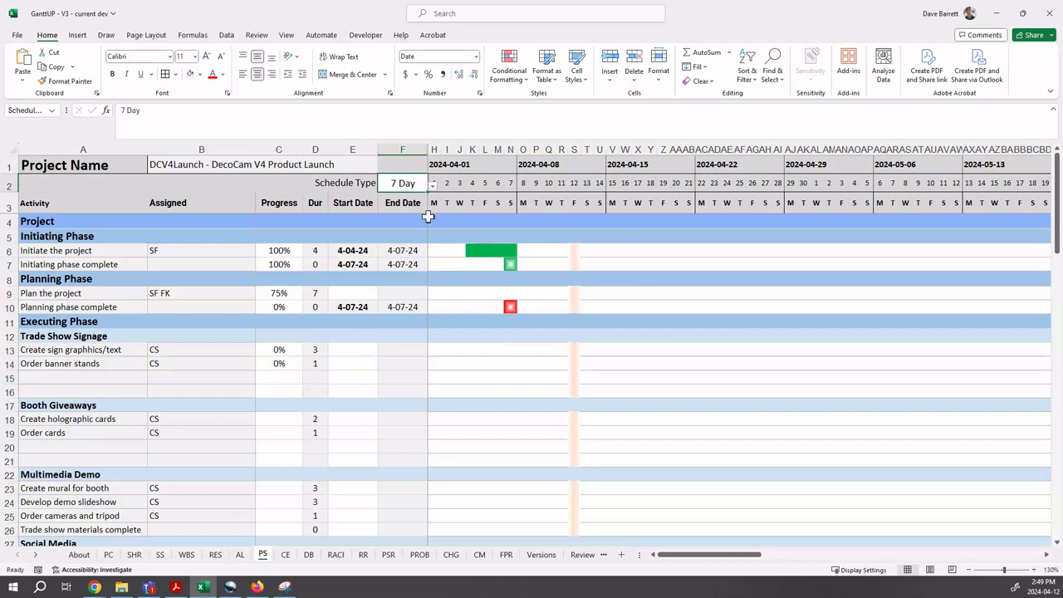
- Set the Schedule Type to Mon-Fri so 'Initiate the project' ends 4-09-24
{"action": "left_click", "coordinate": [431, 185]}
{"action": "left_click", "coordinate": [394, 198]}
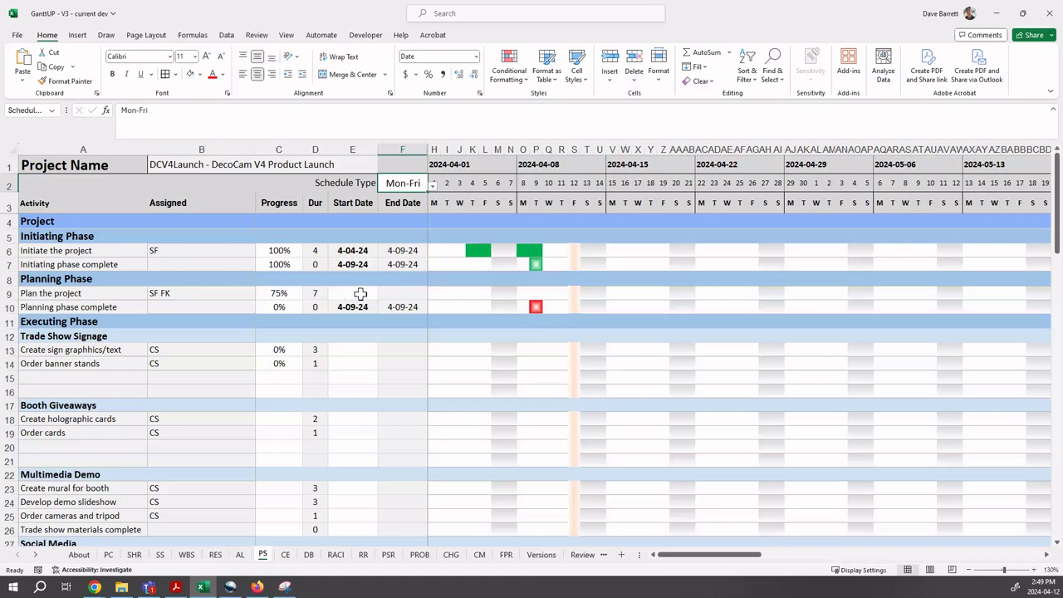
{"action": "left_click", "coordinate": [362, 298]}
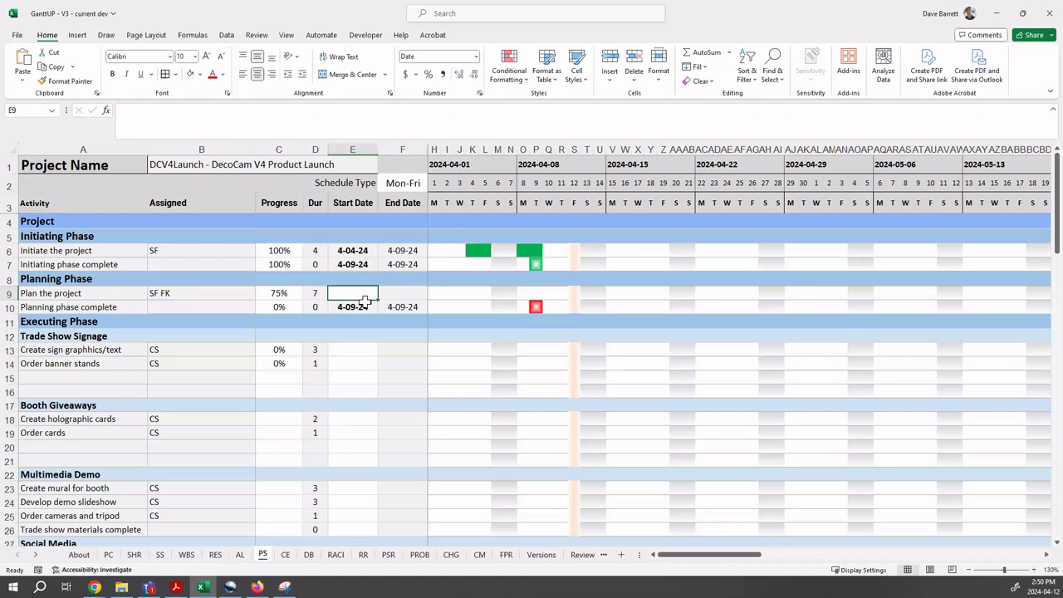
- Enter Apr 10 as the Plan the project start date, stored as 2024-04-10
{"action": "type", "text": "Apr 10"}
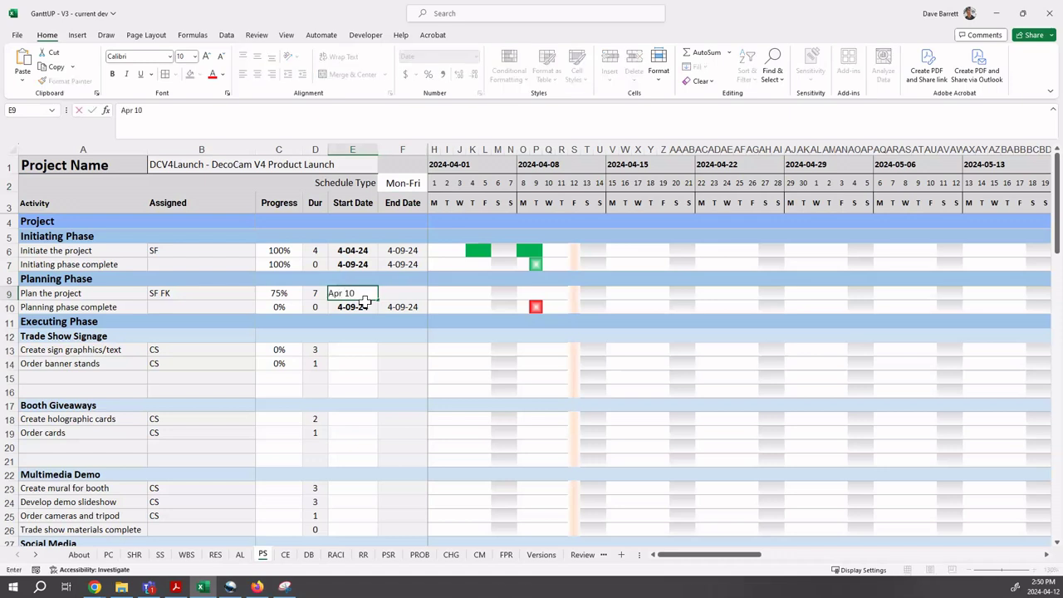
{"action": "key", "text": "Return"}
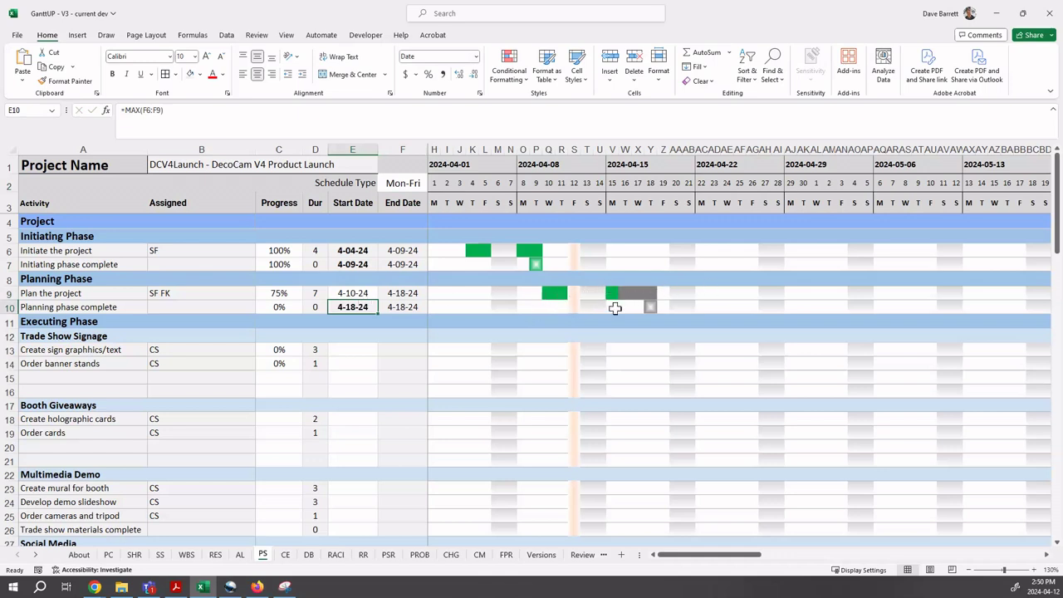
{"action": "left_click", "coordinate": [355, 293]}
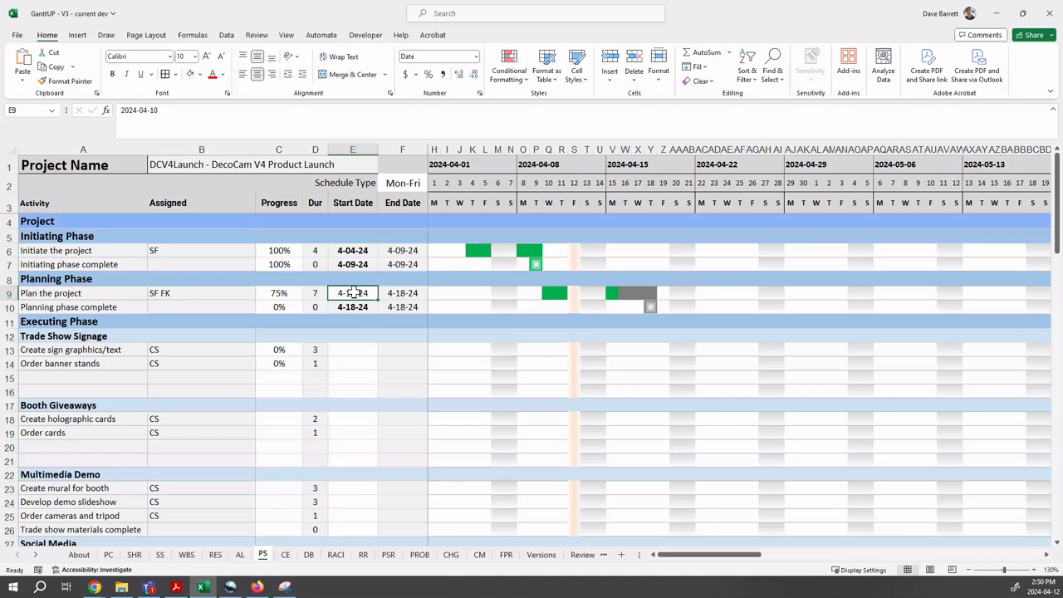
- Replace the Plan the project start with the formula =WORKDAY(F7,1), giving 4-10-24
{"action": "type", "text": "="}
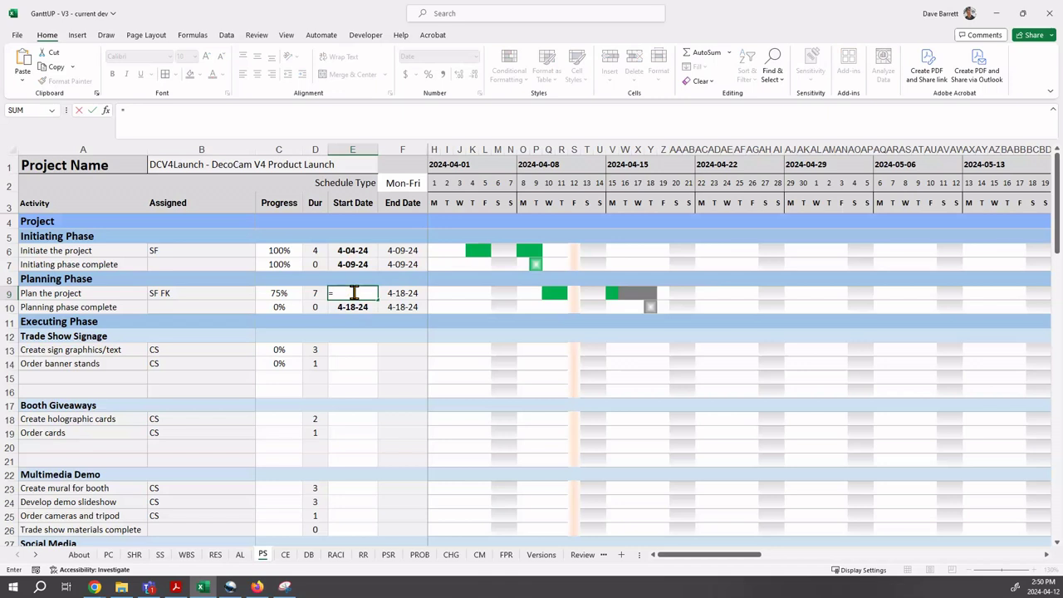
{"action": "type", "text": "WORKDAY"}
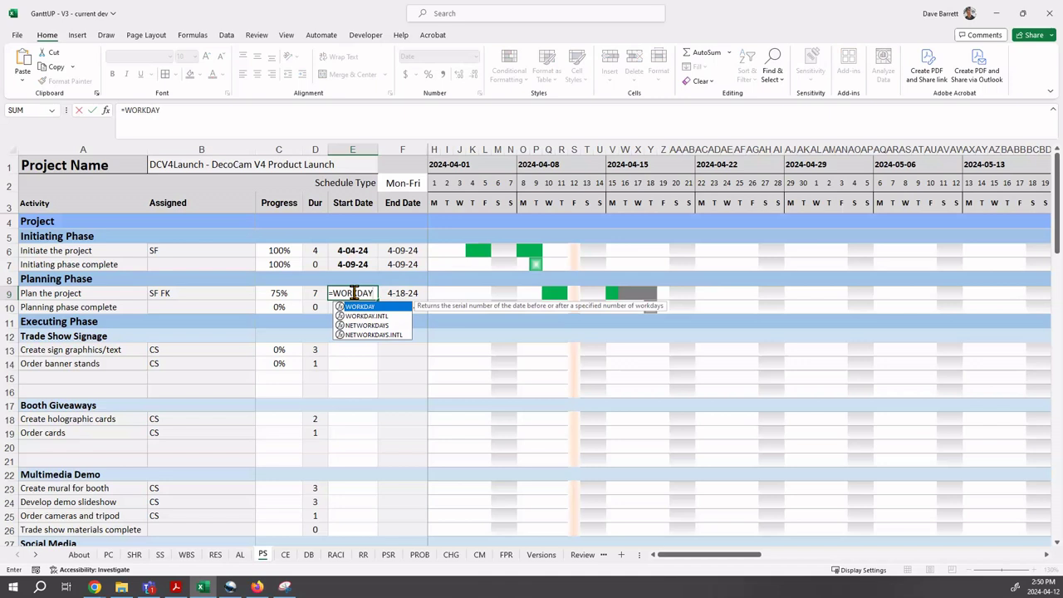
{"action": "type", "text": "("}
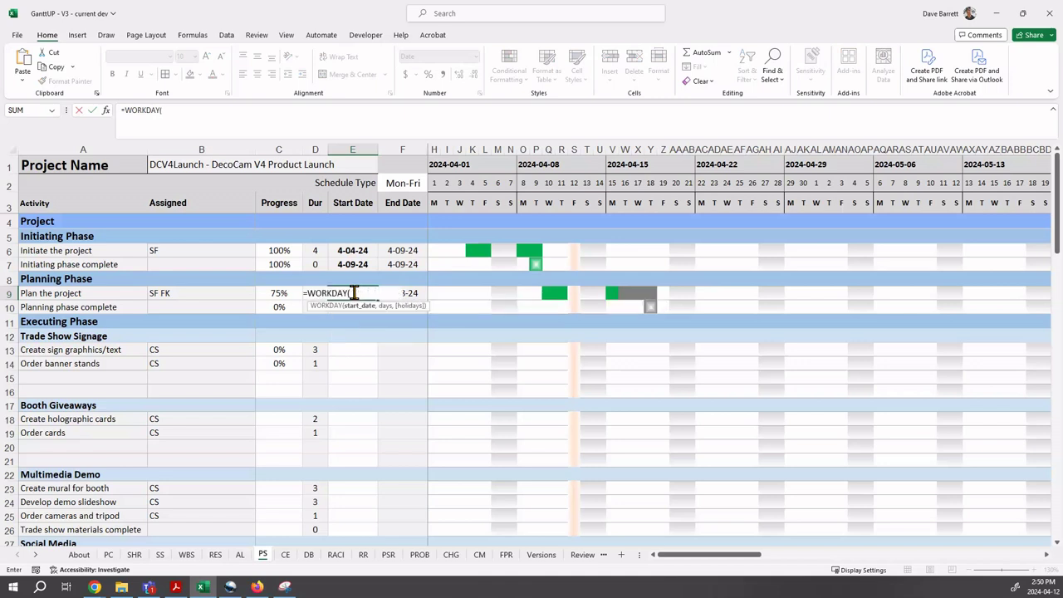
{"action": "left_click", "coordinate": [394, 262]}
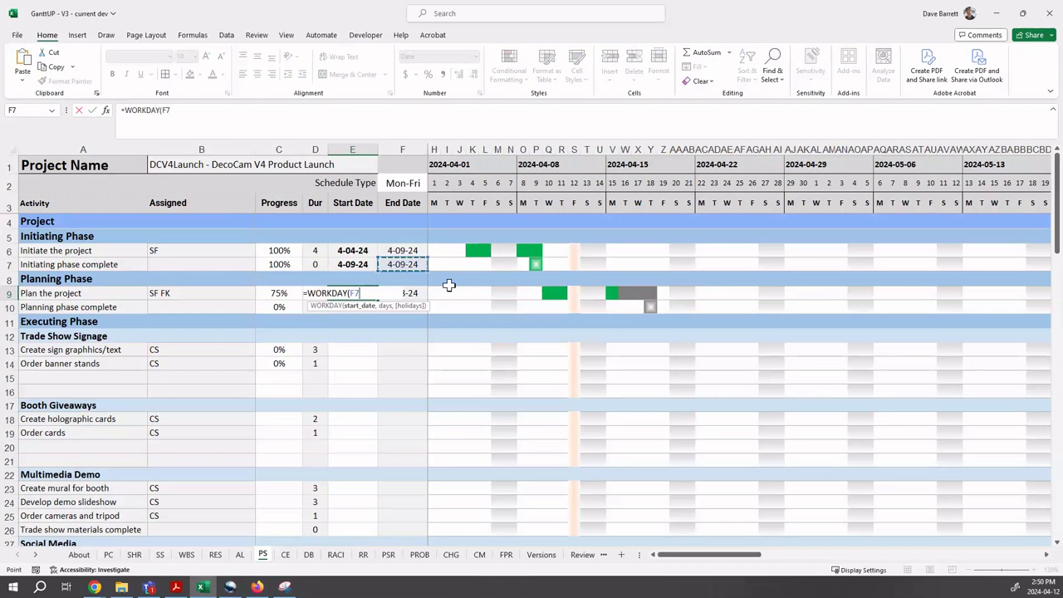
{"action": "type", "text": ","}
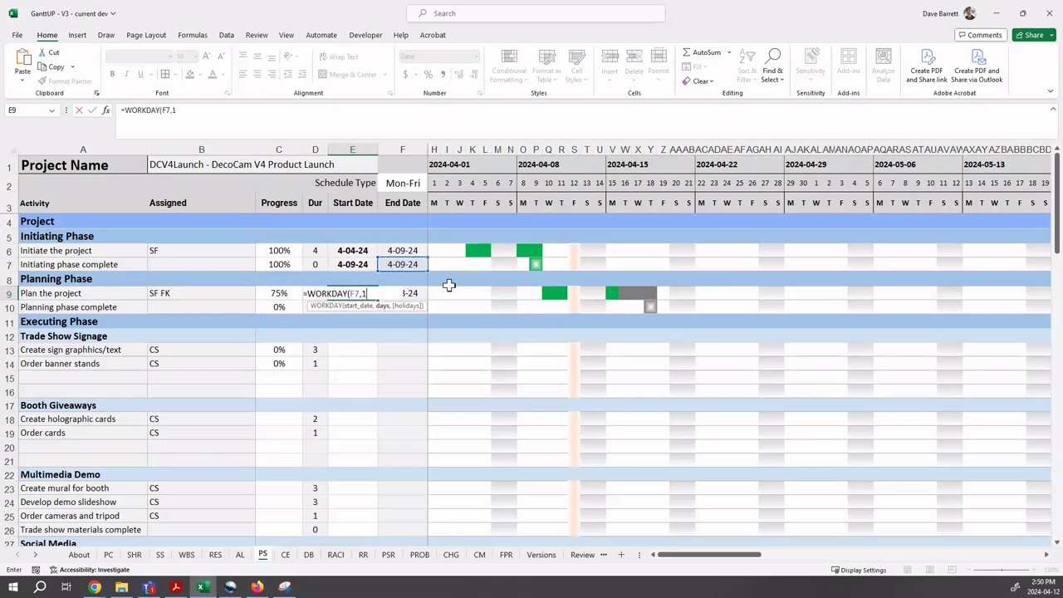
{"action": "type", "text": "1)"}
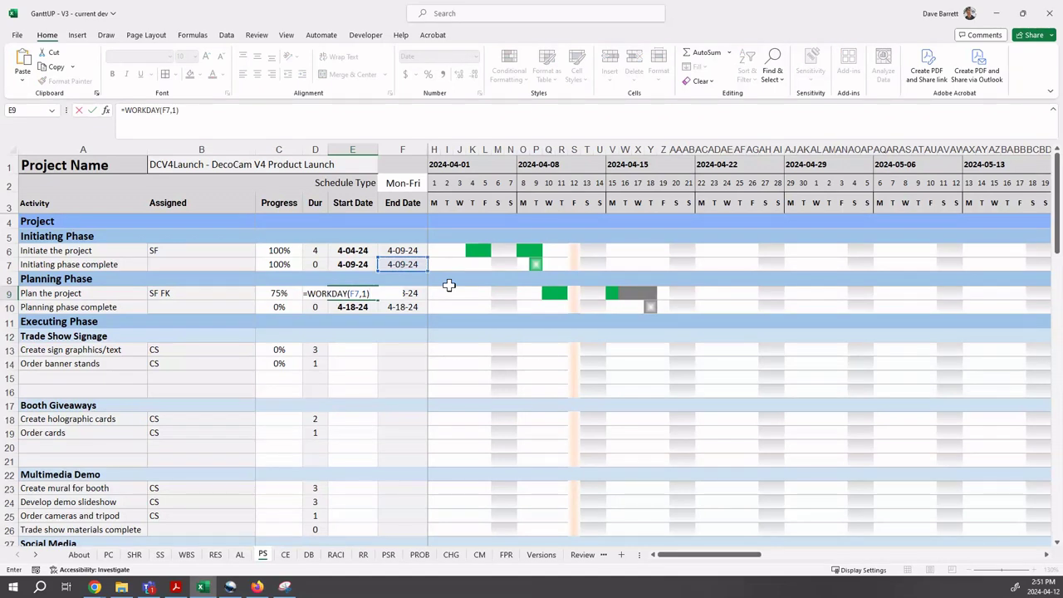
{"action": "key", "text": "Return"}
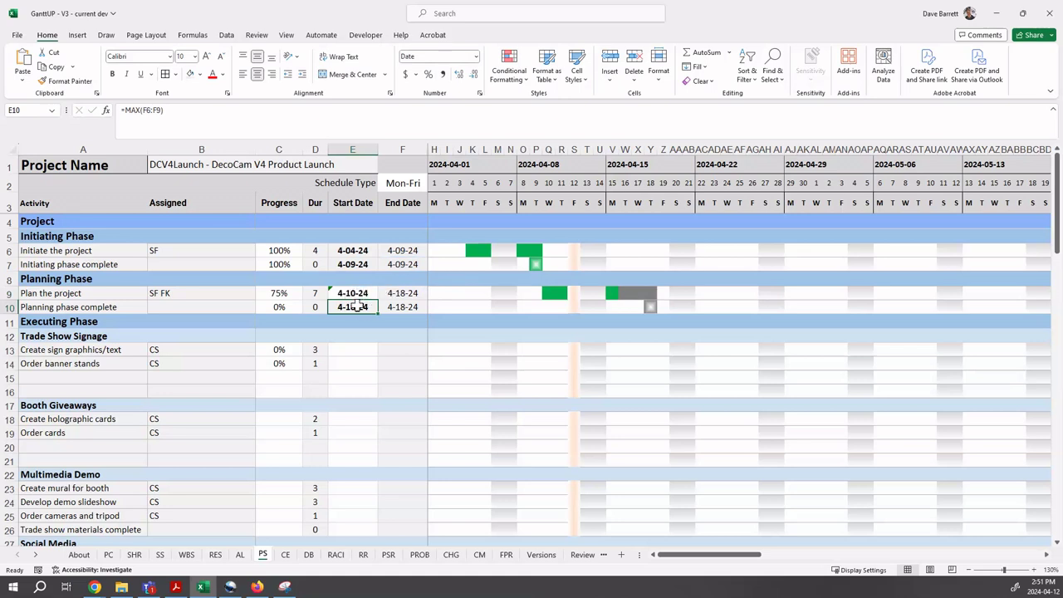
{"action": "key", "text": "Up"}
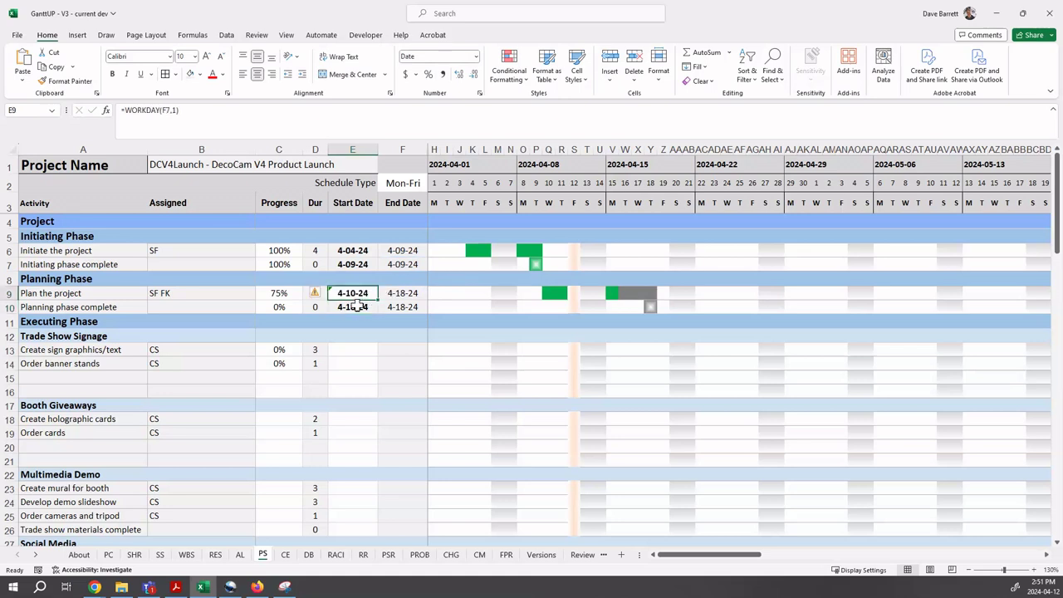
- Start Create sign graphics/text with =WORKDAY(Planning_End,1)
{"action": "left_click", "coordinate": [347, 352]}
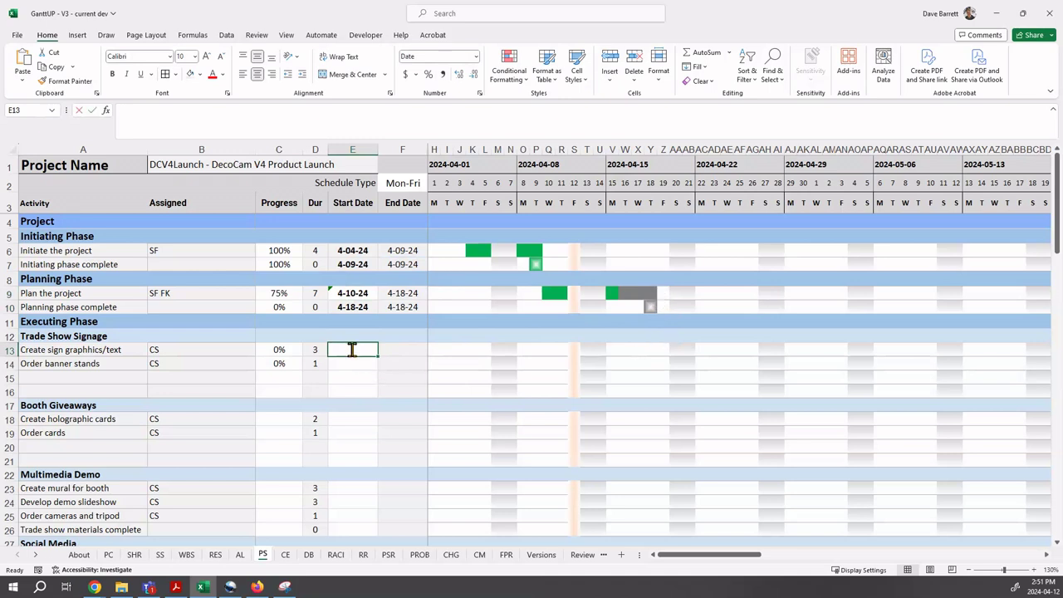
{"action": "type", "text": "=workday("}
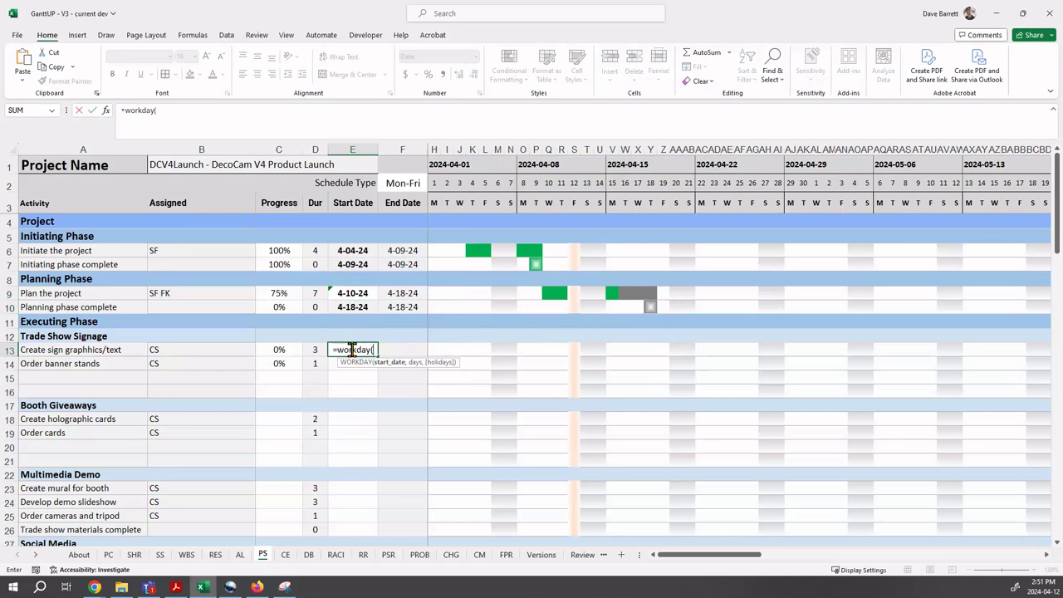
{"action": "left_click", "coordinate": [404, 306]}
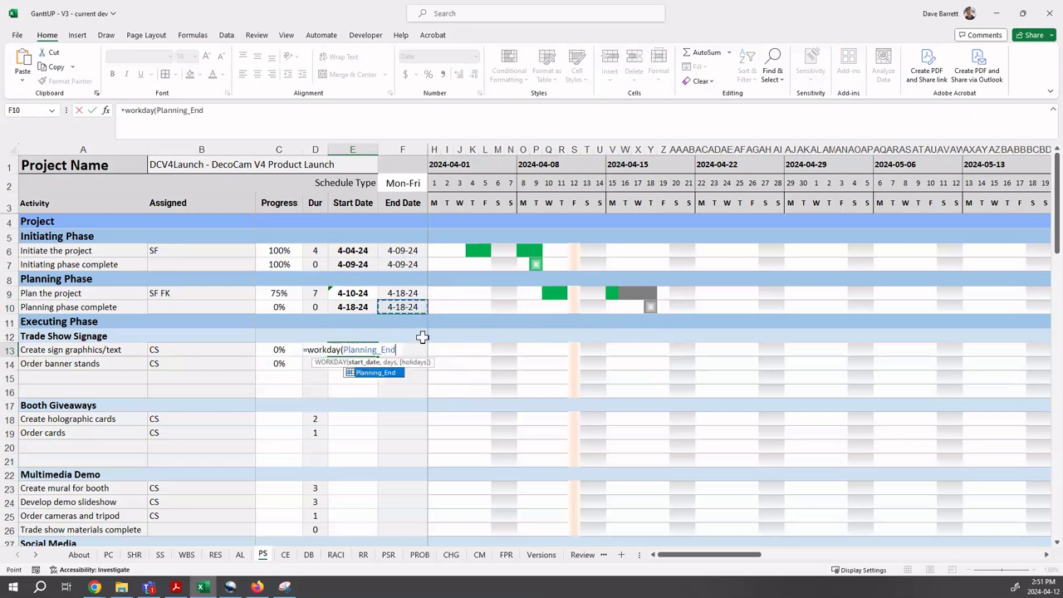
{"action": "type", "text": ",1"}
{"action": "key", "text": "Return"}
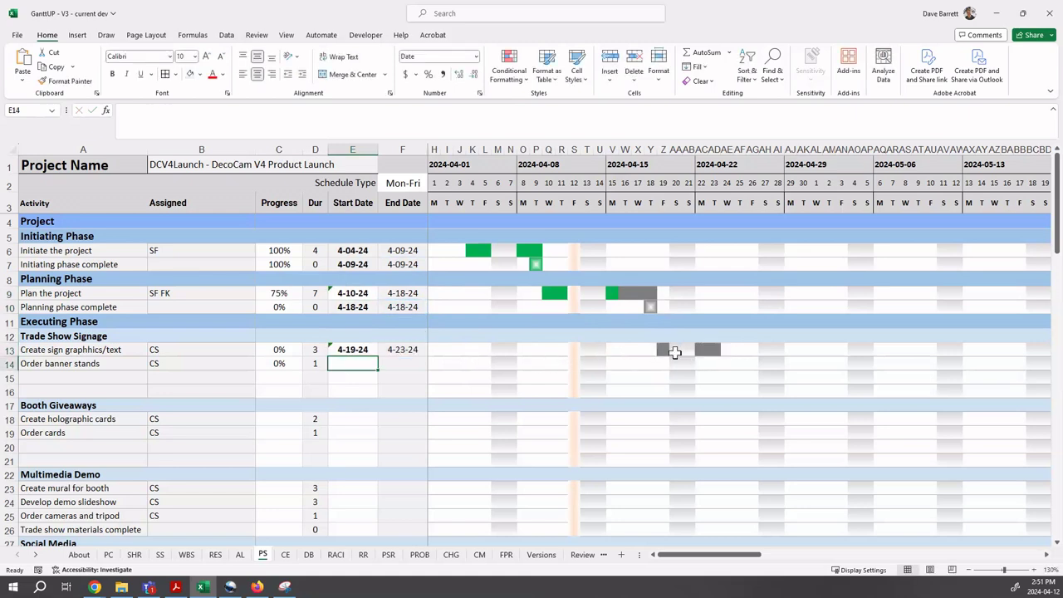
- Change the lag to two workdays so the task runs 4-22-24 to 4-24-24
{"action": "left_click", "coordinate": [352, 356]}
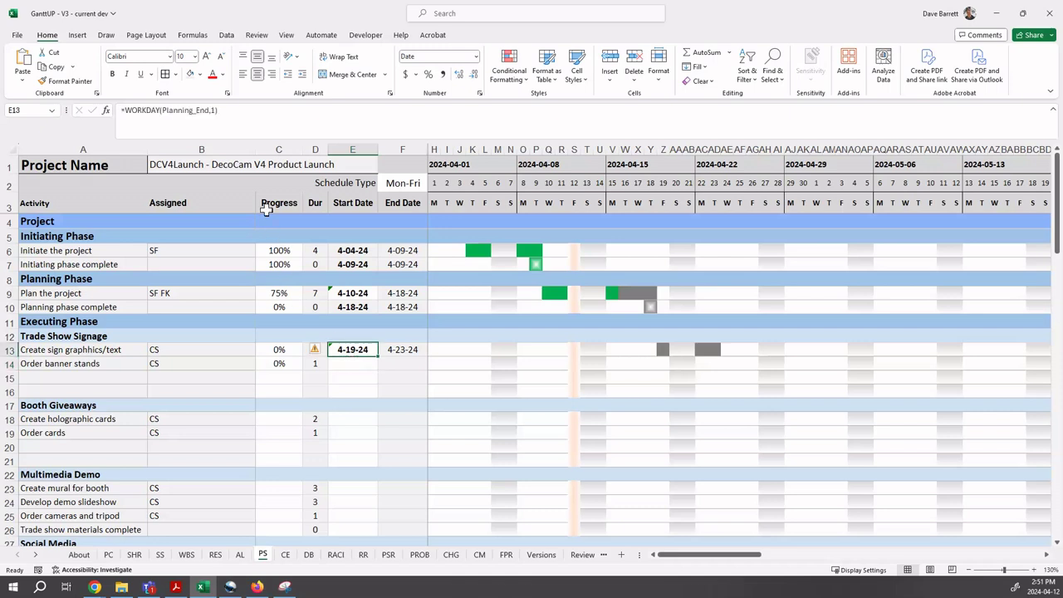
{"action": "left_click", "coordinate": [237, 104]}
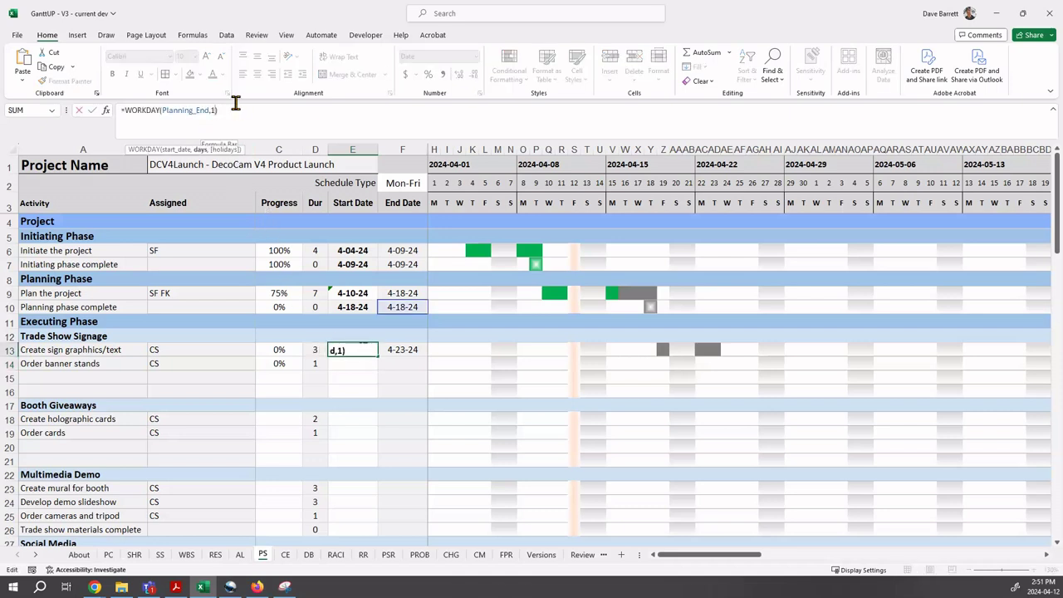
{"action": "key", "text": "BackSpace"}
{"action": "type", "text": "2"}
{"action": "key", "text": "Return"}
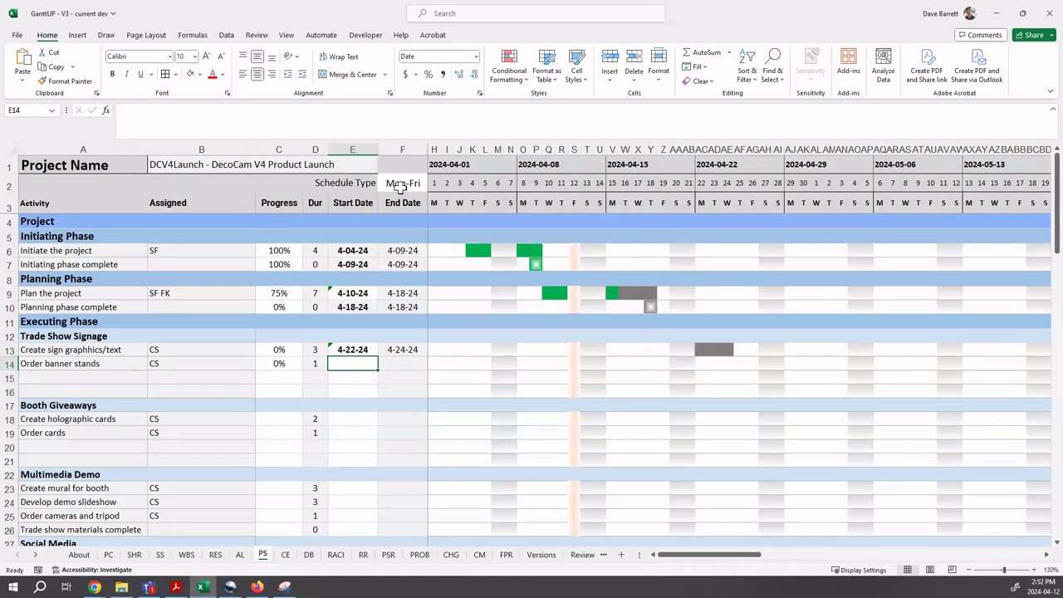
- Start Order banner stands at =WORKDAY(F13,-1), one workday before sign graphics ends
{"action": "left_click", "coordinate": [349, 348]}
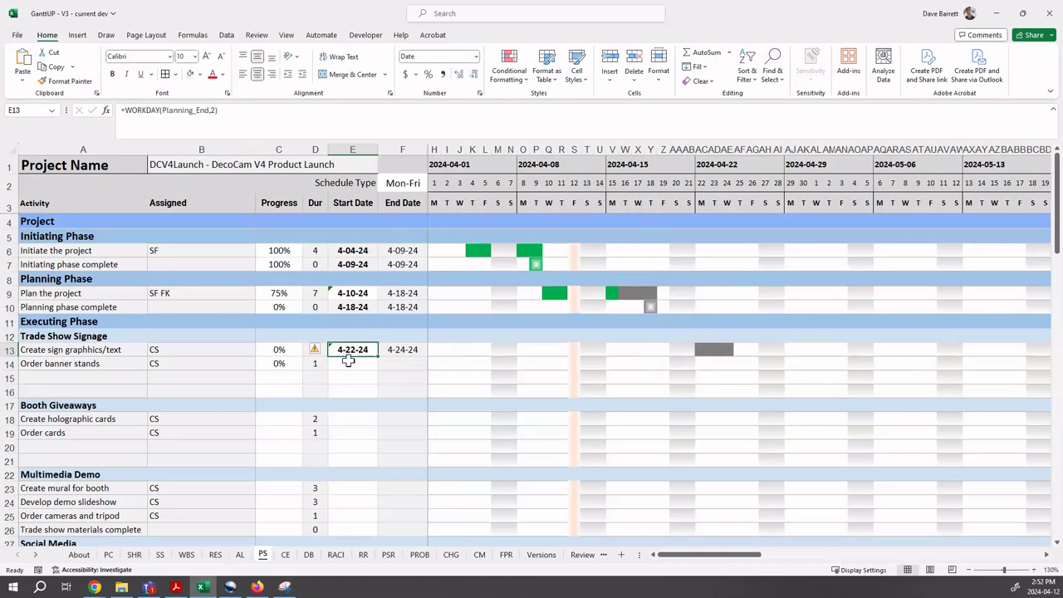
{"action": "left_click", "coordinate": [348, 362]}
{"action": "type", "text": "="}
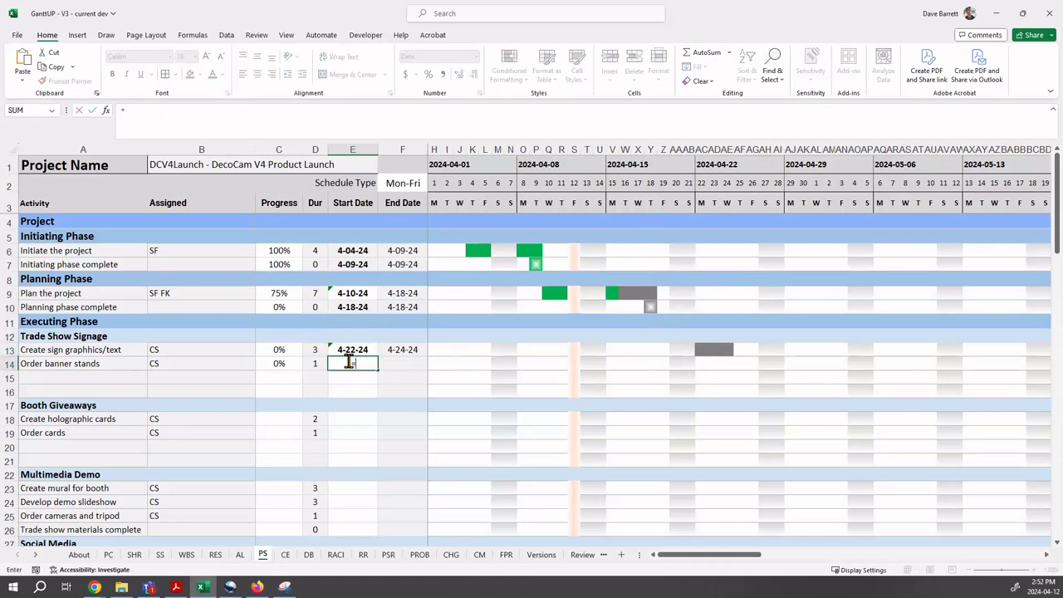
{"action": "type", "text": "workday"}
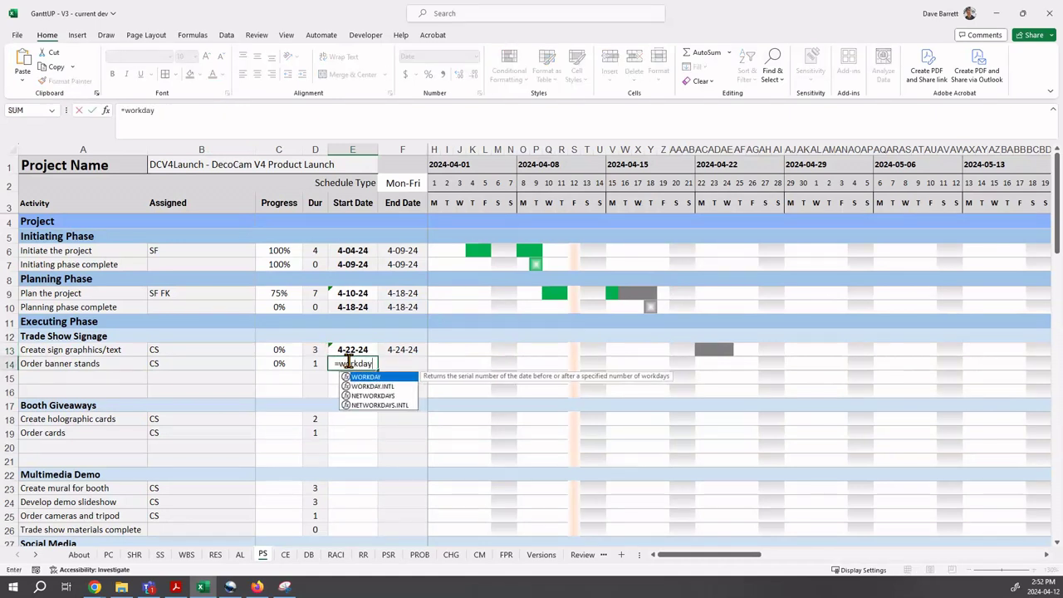
{"action": "type", "text": "("}
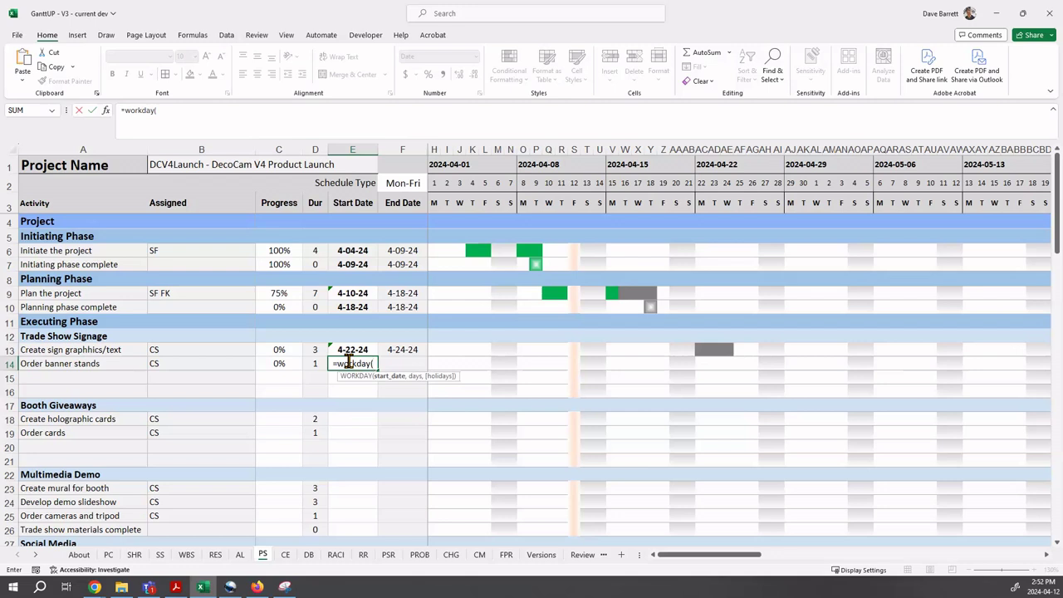
{"action": "left_click", "coordinate": [407, 348]}
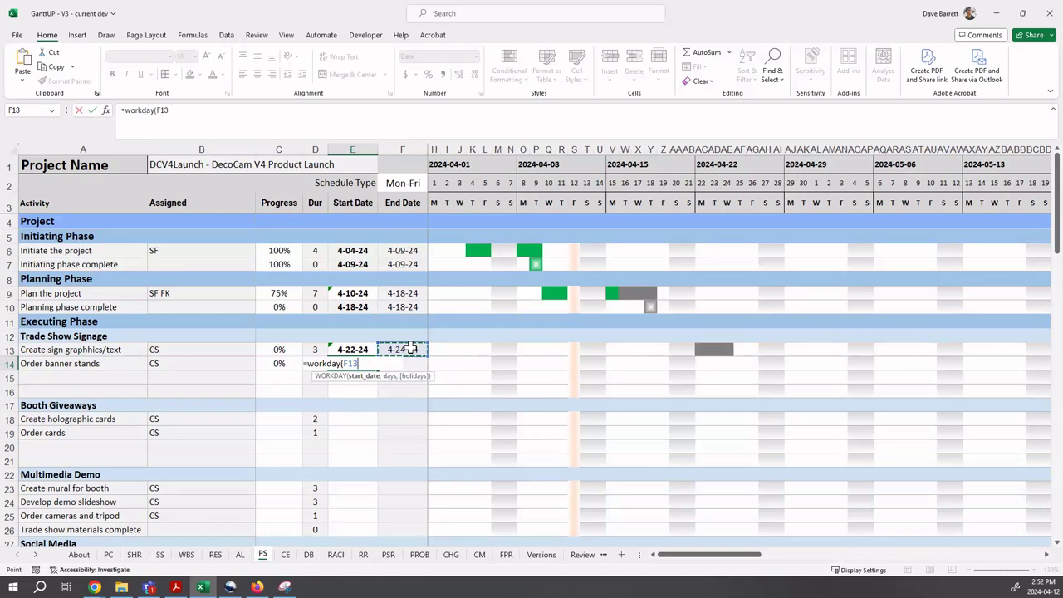
{"action": "type", "text": ","}
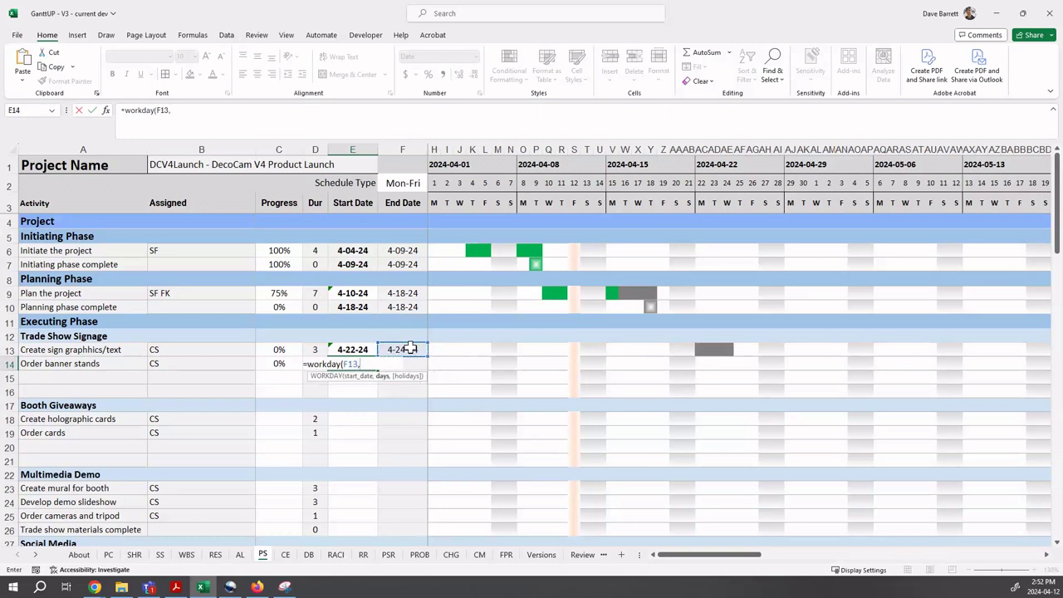
{"action": "type", "text": "-1"}
{"action": "key", "text": "Return"}
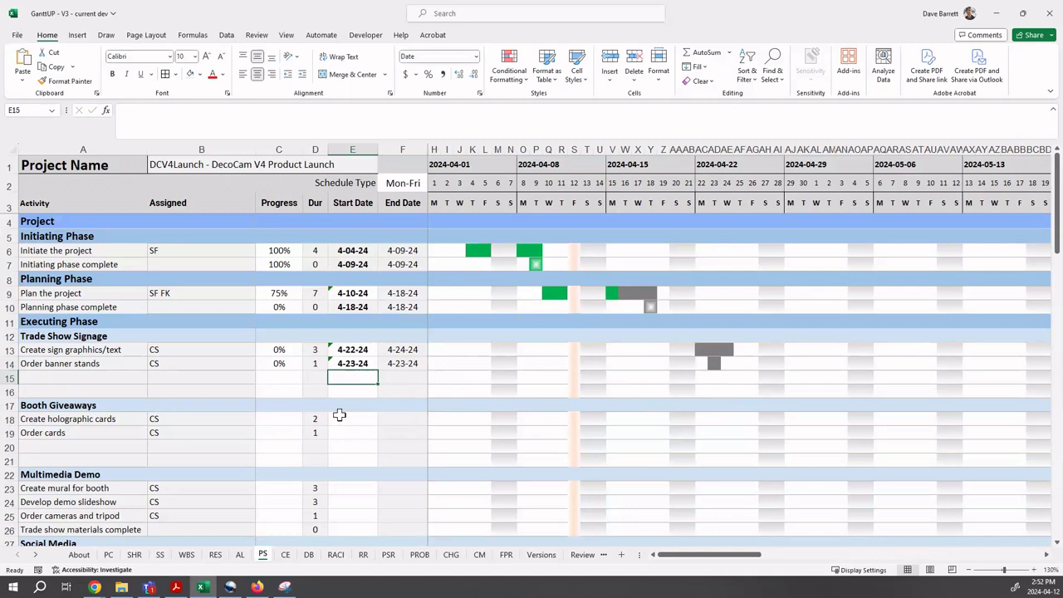
{"action": "scroll", "coordinate": [339, 414], "scroll_direction": "down", "scroll_amount": 2}
{"action": "scroll", "coordinate": [339, 415], "scroll_direction": "down", "scroll_amount": 7}
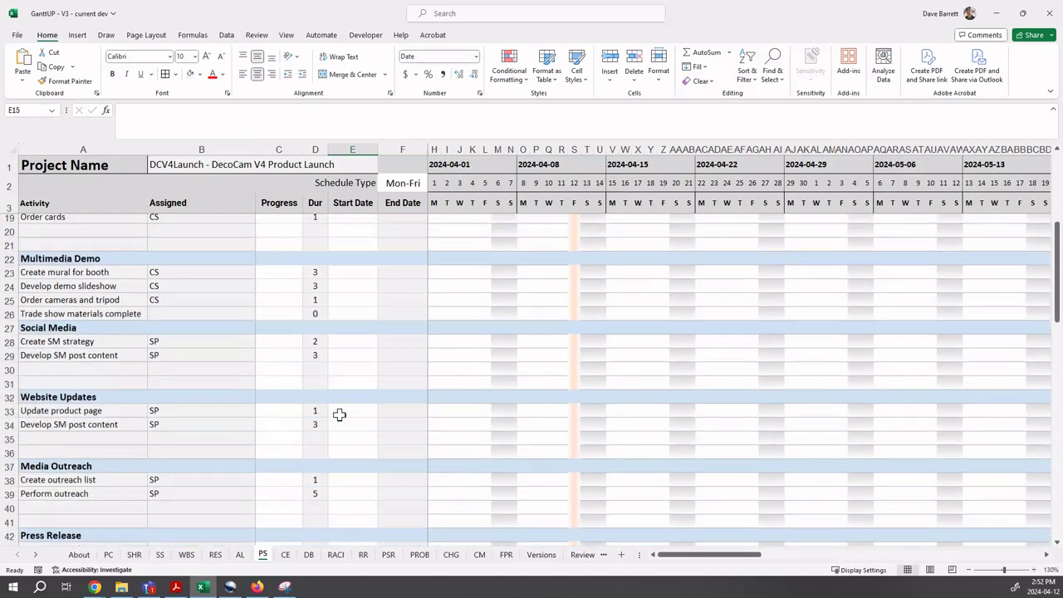
{"action": "scroll", "coordinate": [338, 414], "scroll_direction": "down", "scroll_amount": 9}
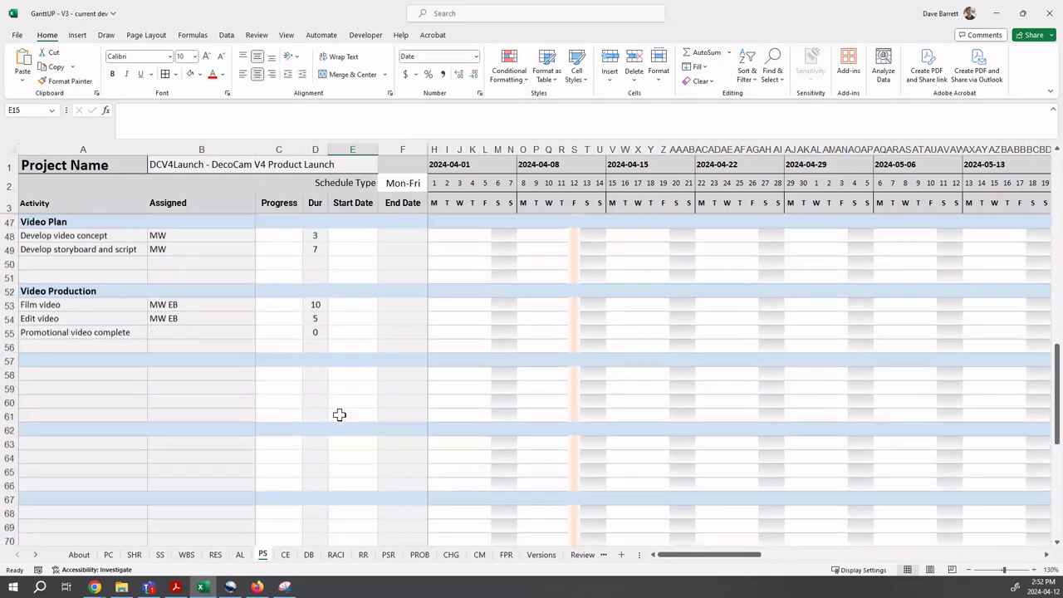
{"action": "scroll", "coordinate": [223, 379], "scroll_direction": "up", "scroll_amount": 3}
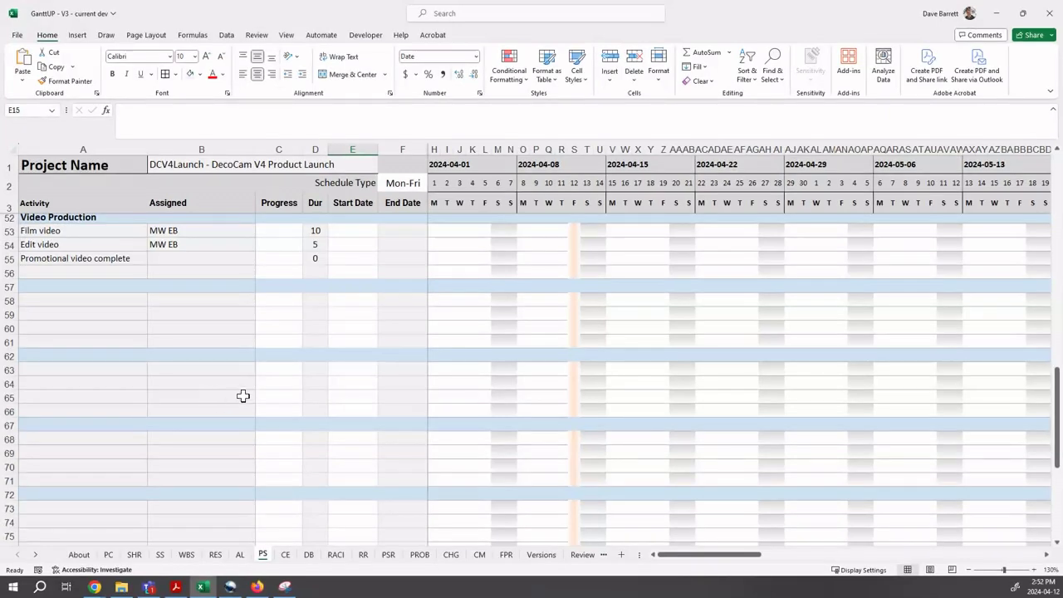
{"action": "scroll", "coordinate": [242, 396], "scroll_direction": "down", "scroll_amount": 8}
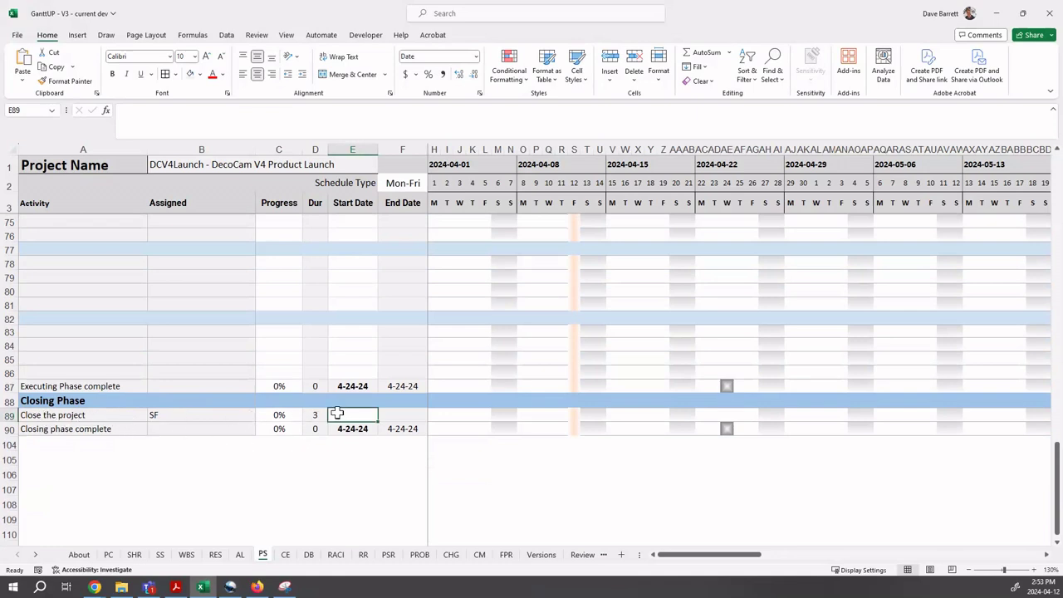
{"action": "scroll", "coordinate": [354, 415], "scroll_direction": "up", "scroll_amount": 1}
{"action": "scroll", "coordinate": [355, 416], "scroll_direction": "up", "scroll_amount": 20}
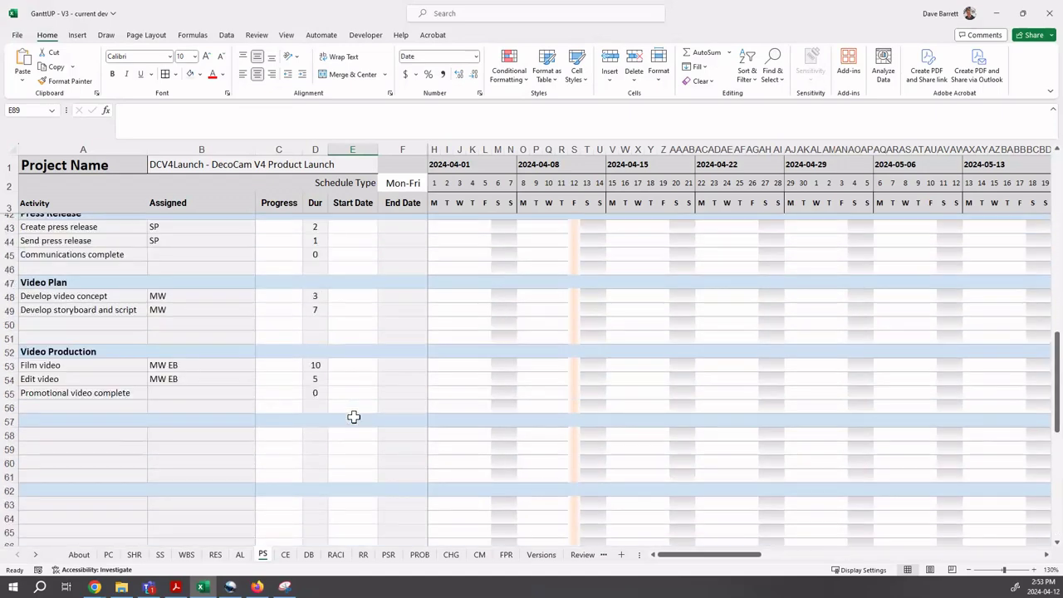